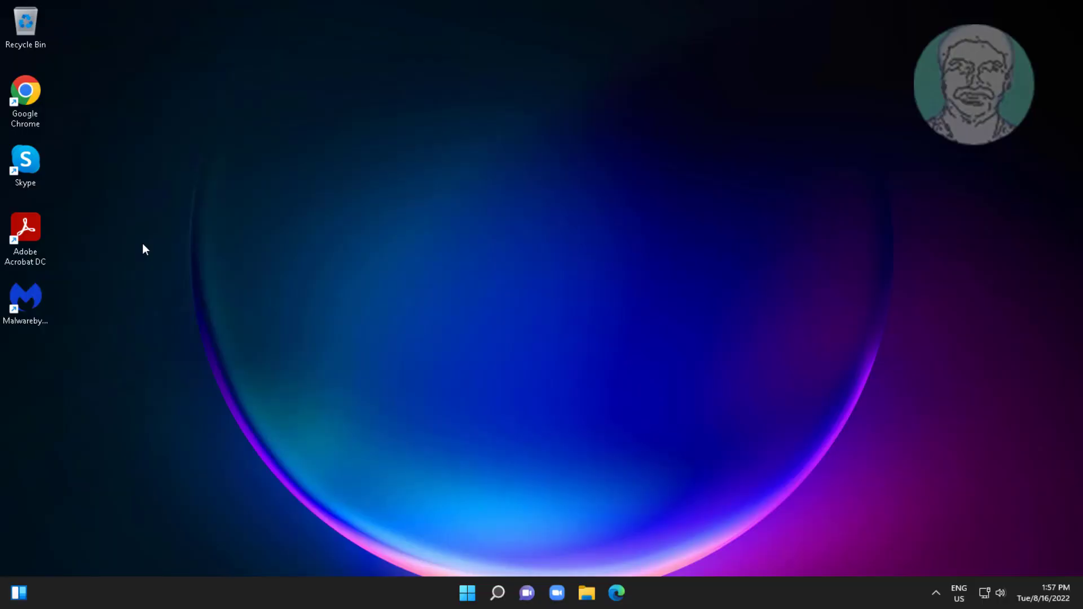
Step: Launch Chrome and Google 'program install and uninstall troubleshooter'
{"action": "left_click", "coordinate": [26, 99]}
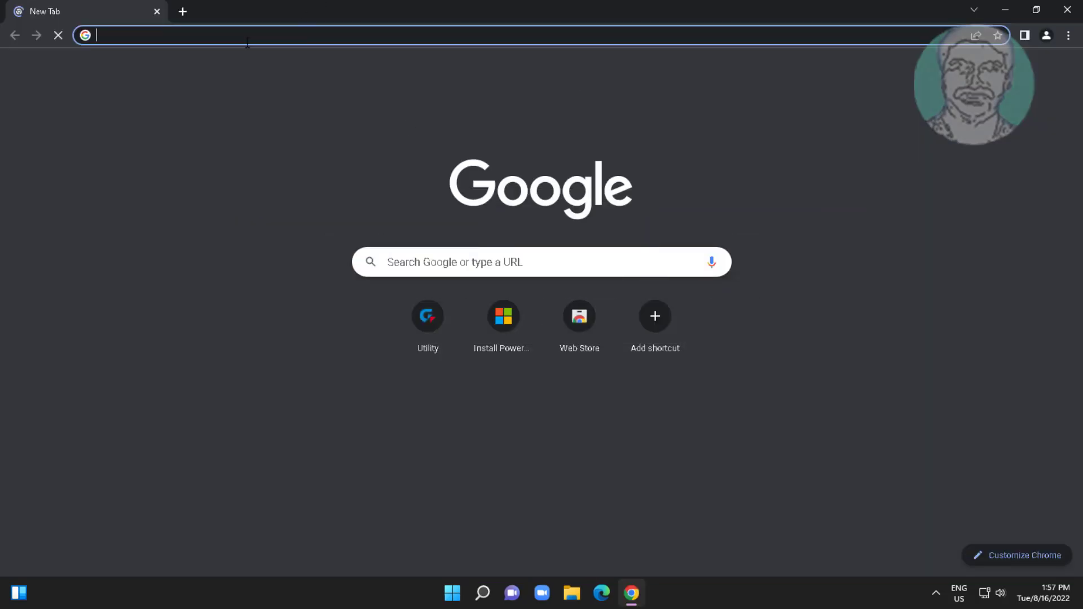
{"action": "left_click", "coordinate": [247, 40]}
{"action": "type", "text": "p"}
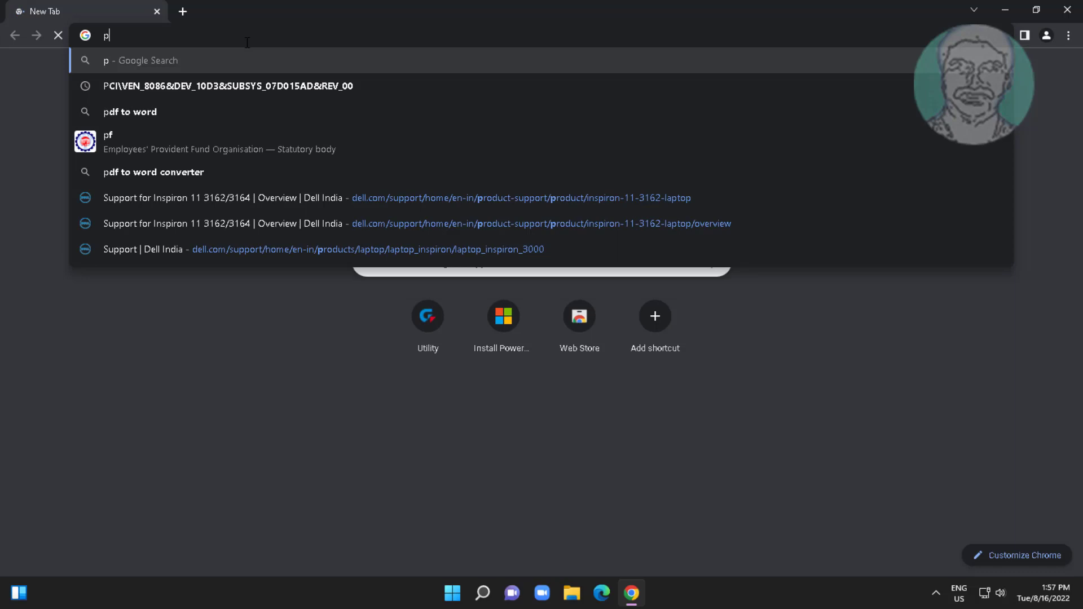
{"action": "type", "text": "rogram"}
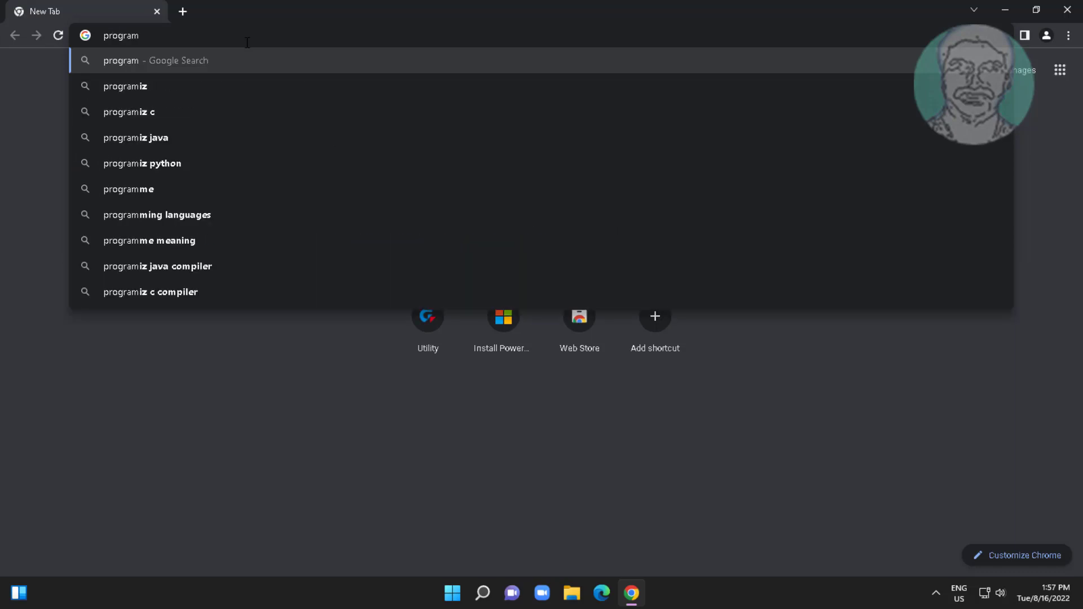
{"action": "type", "text": " install"}
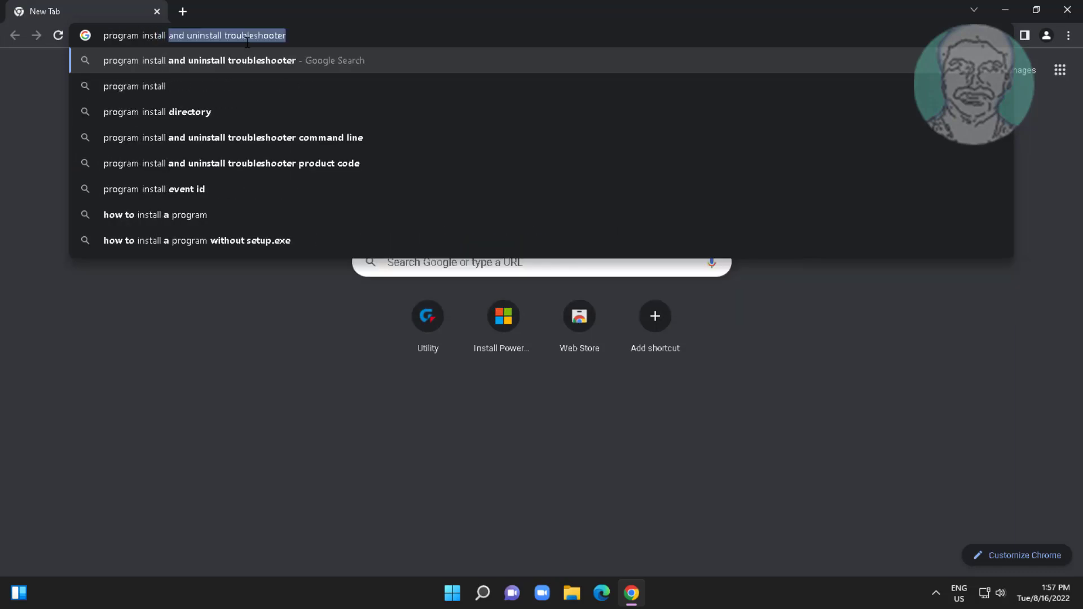
{"action": "type", "text": "l a"}
{"action": "key", "text": "BackSpace"}
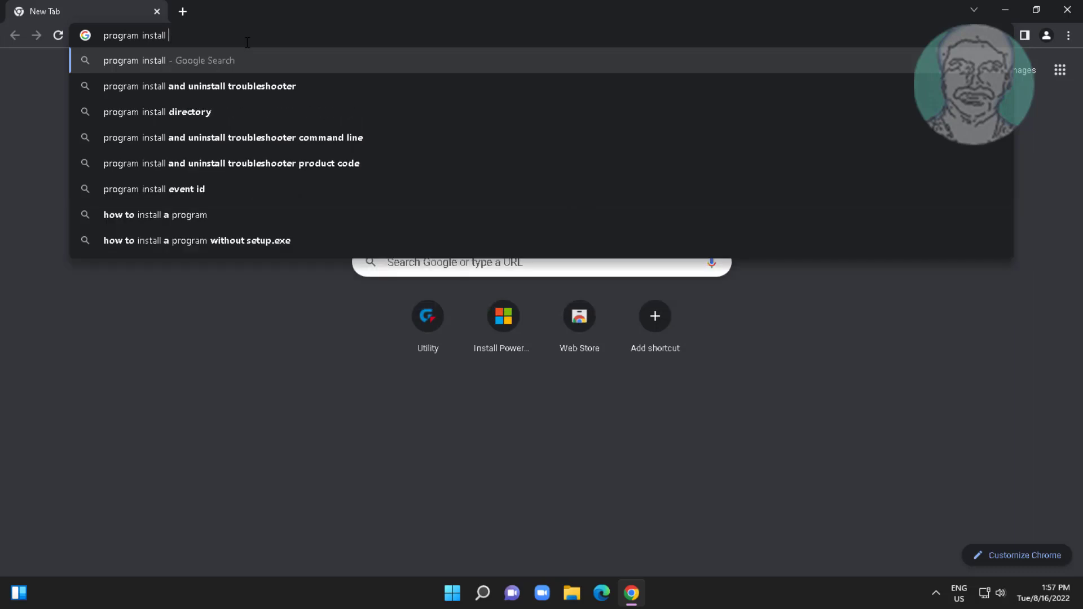
{"action": "type", "text": "and unin"}
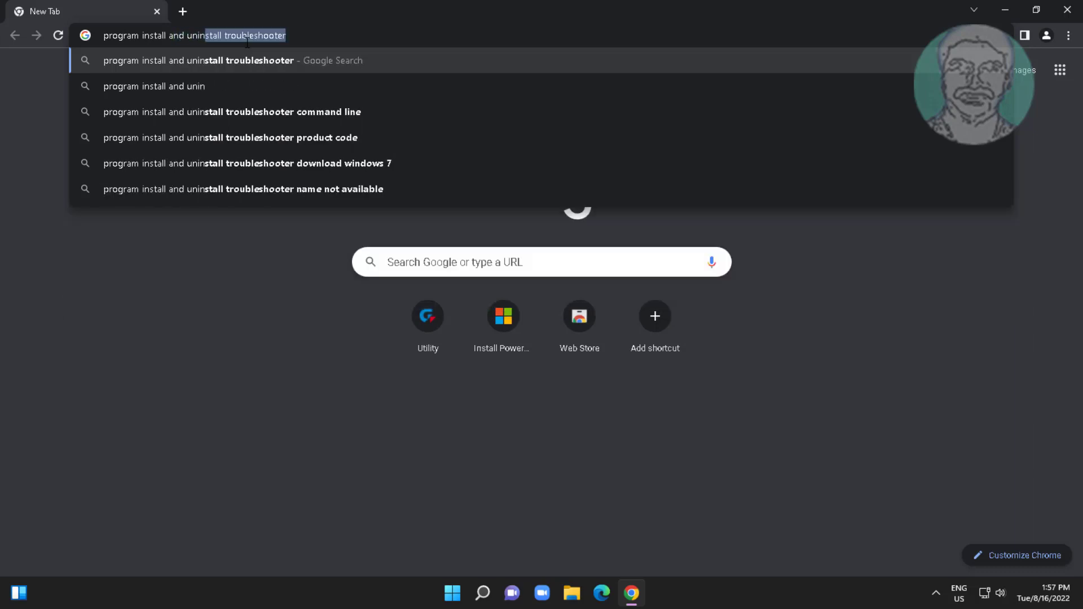
{"action": "type", "text": "stall troub"}
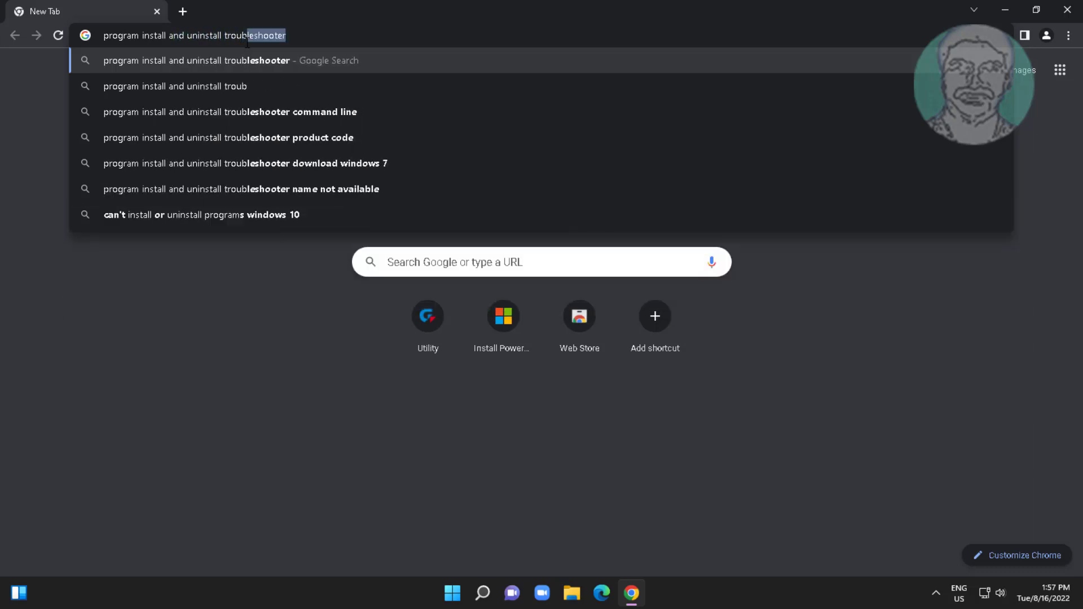
{"action": "type", "text": "leshooter"}
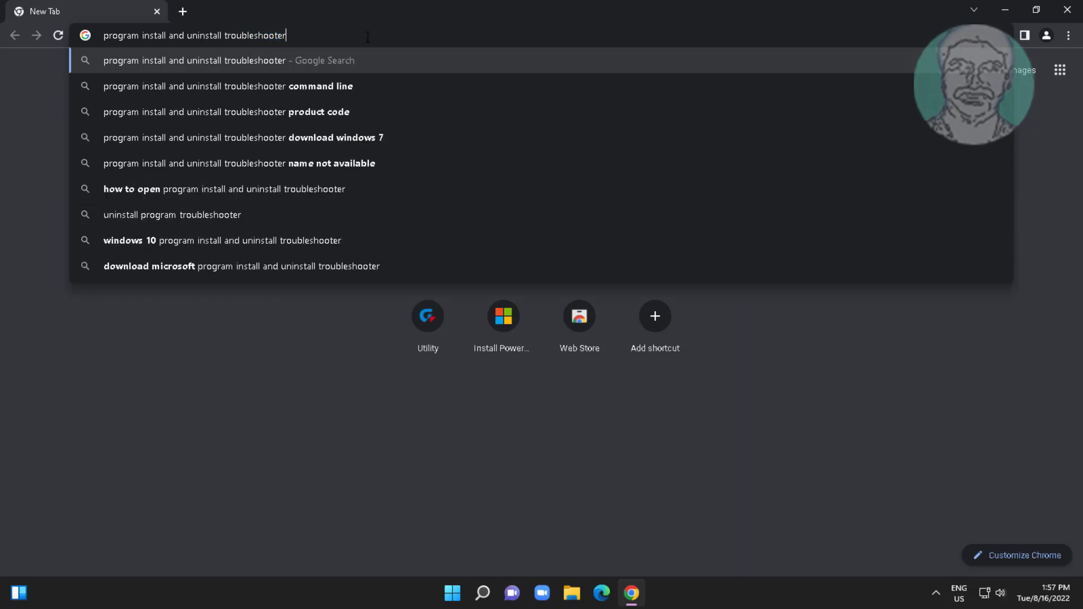
{"action": "key", "text": "Return"}
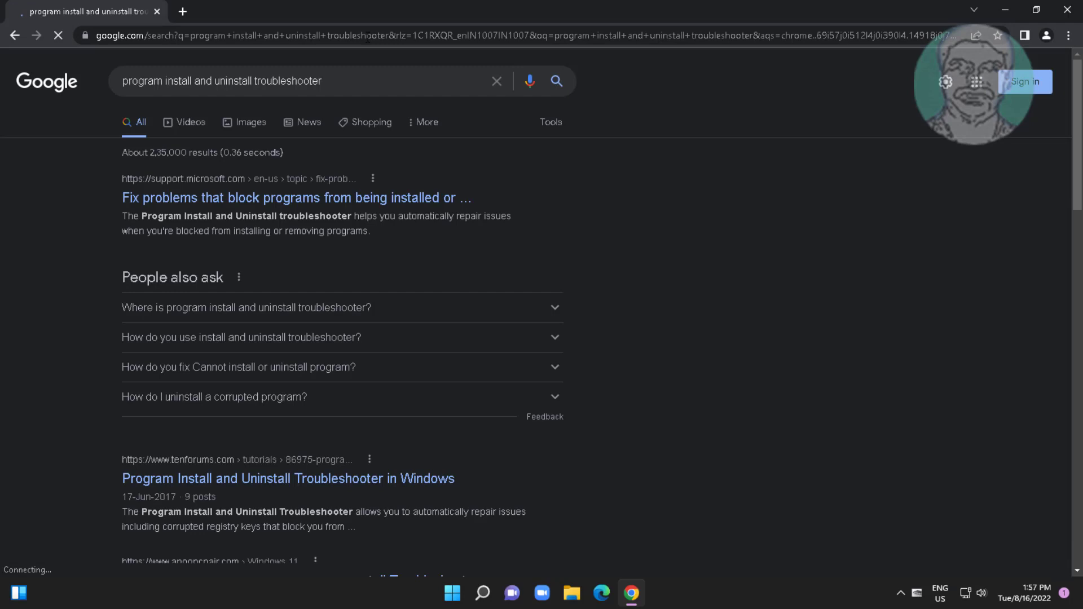
Step: From Microsoft's blocked-install support article, download and open the troubleshooter .diagcab file
{"action": "left_click", "coordinate": [372, 204]}
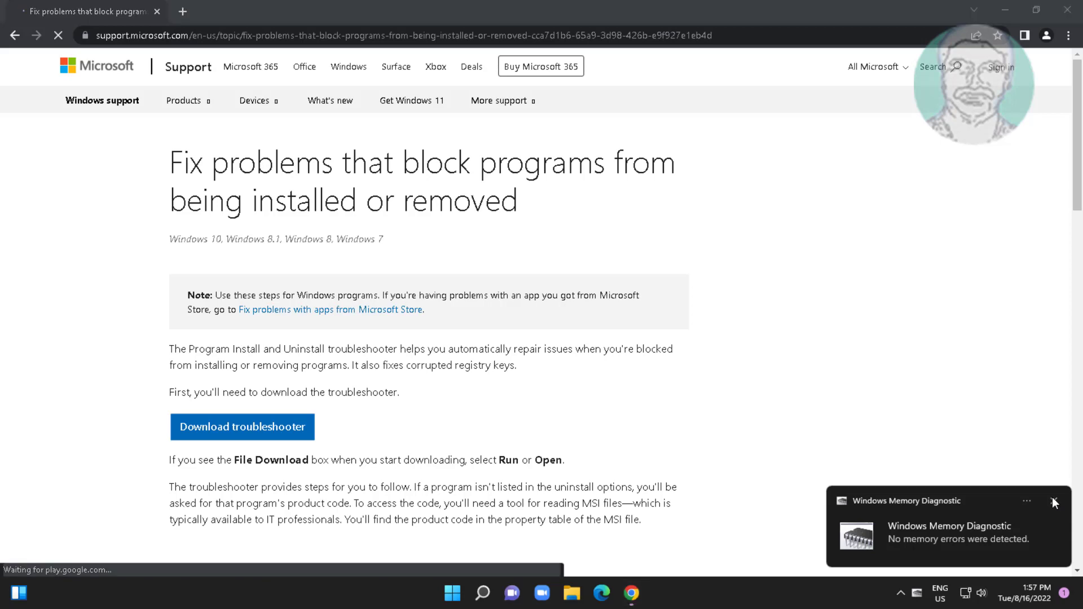
{"action": "left_click", "coordinate": [247, 438]}
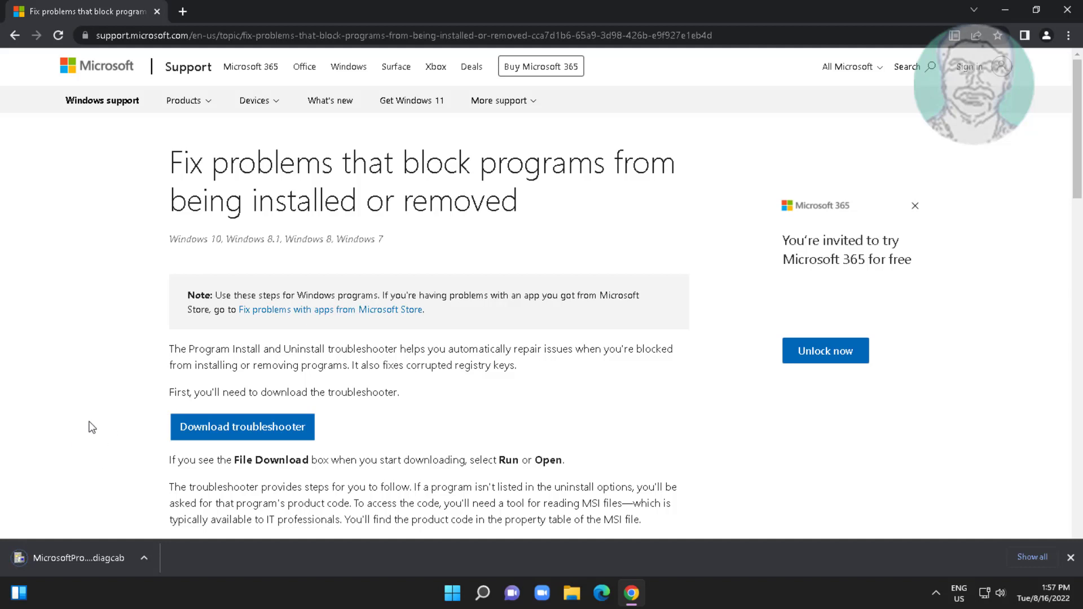
{"action": "left_click", "coordinate": [83, 553]}
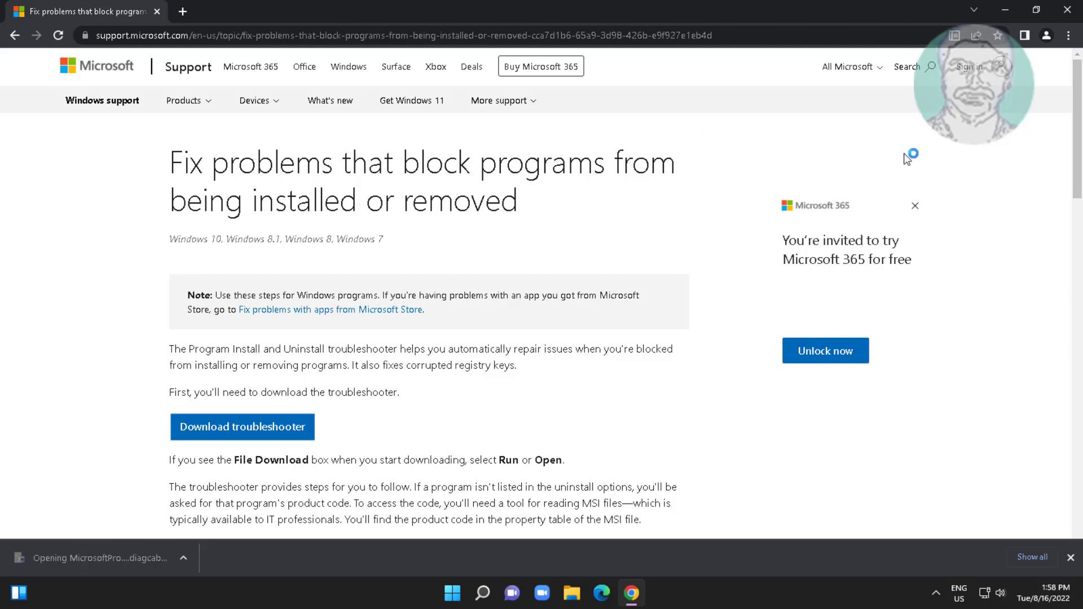
Step: Minimise Chrome and start the troubleshooter's install and uninstall problem detection
{"action": "left_click", "coordinate": [1007, 10]}
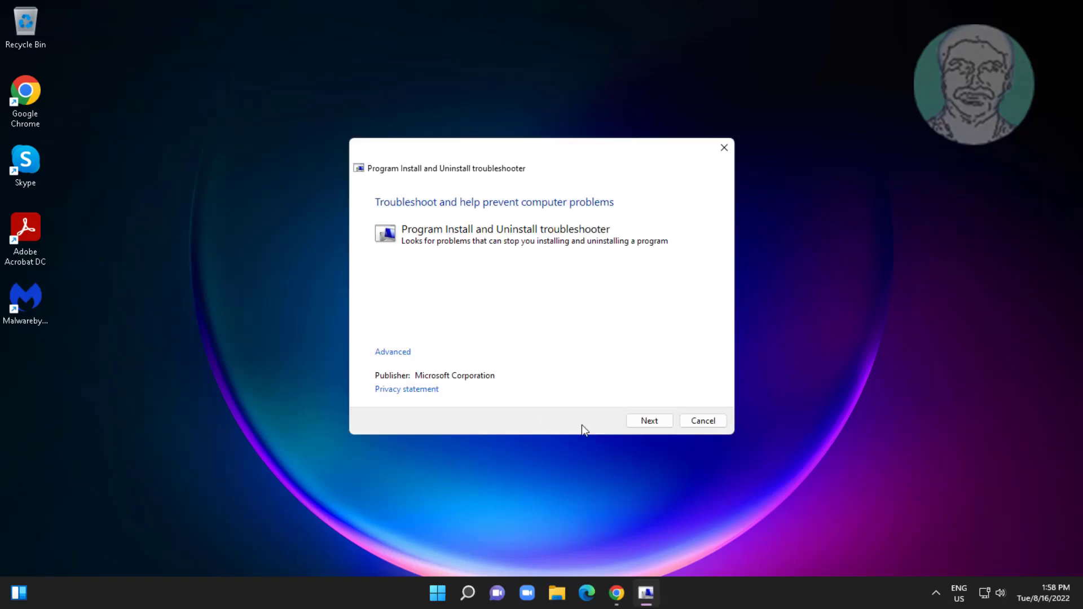
{"action": "left_click", "coordinate": [665, 424]}
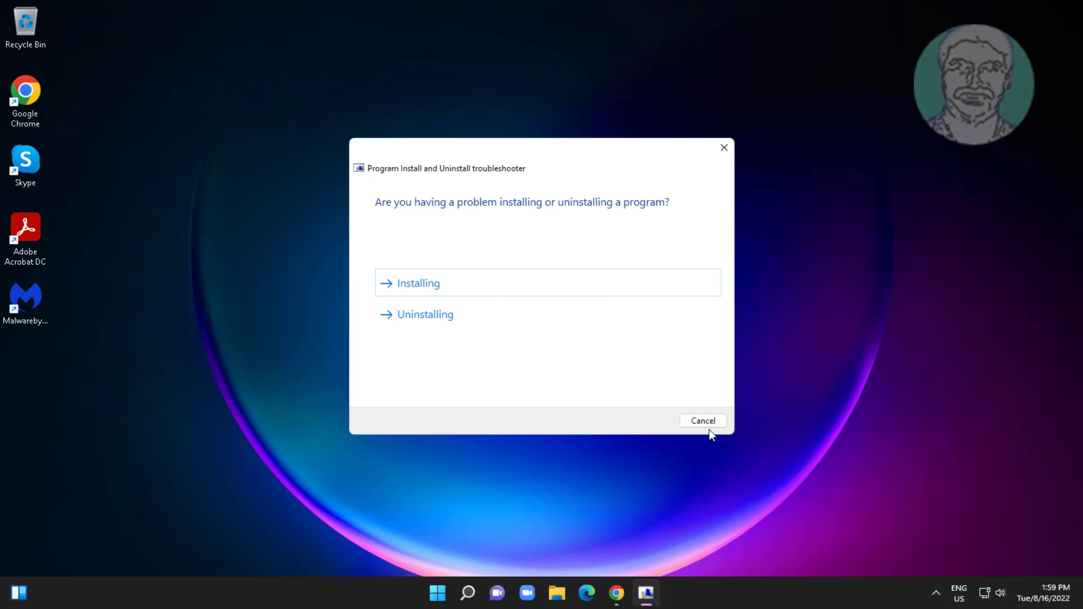
Step: Close the troubleshooter and search Windows for 'services'
{"action": "left_click", "coordinate": [731, 148]}
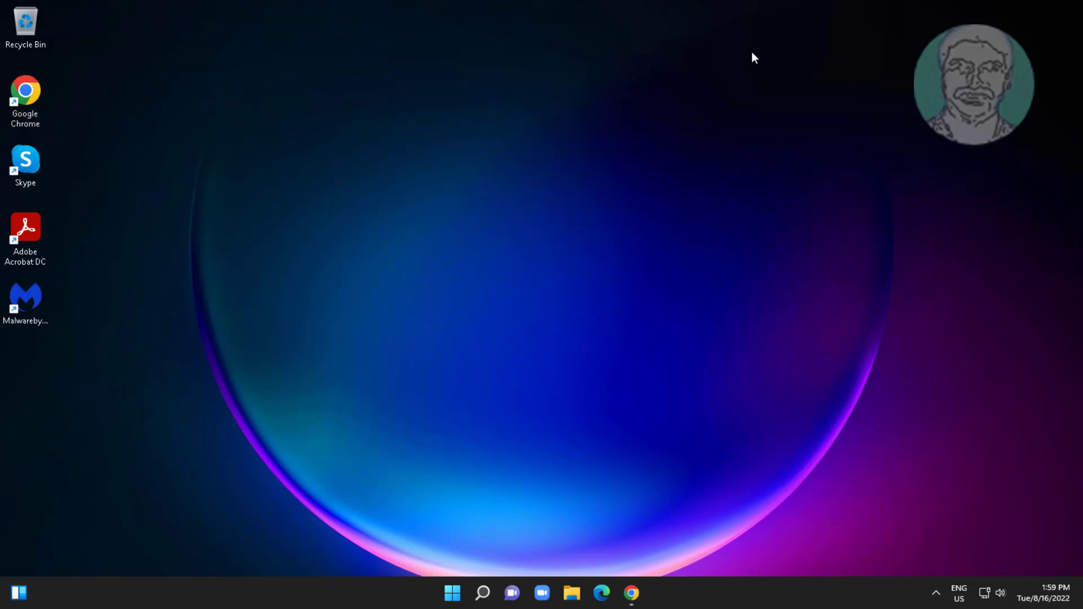
{"action": "left_click", "coordinate": [482, 592]}
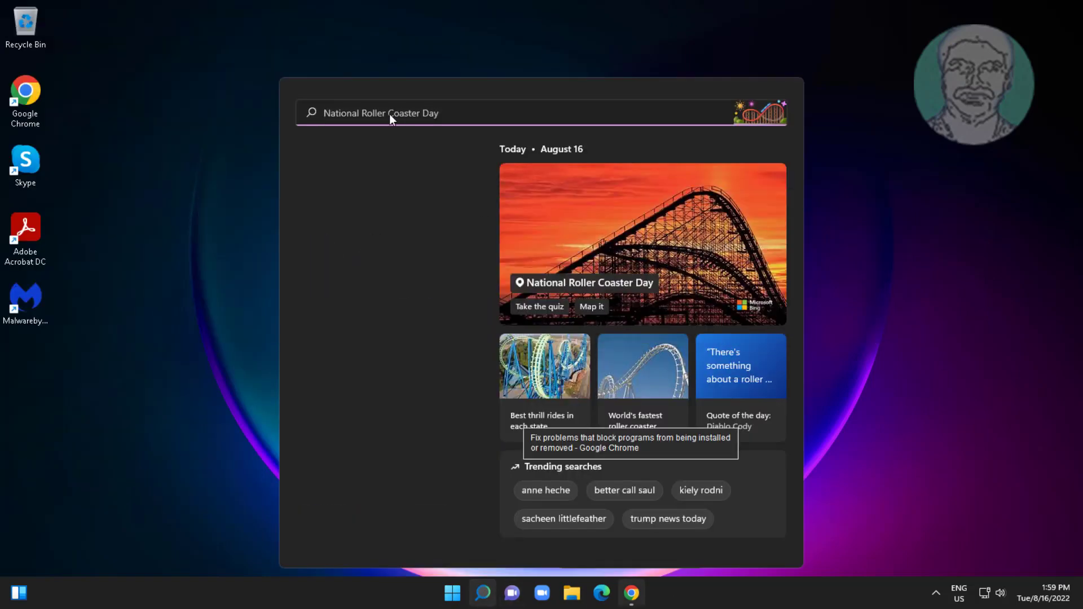
{"action": "type", "text": "ser"}
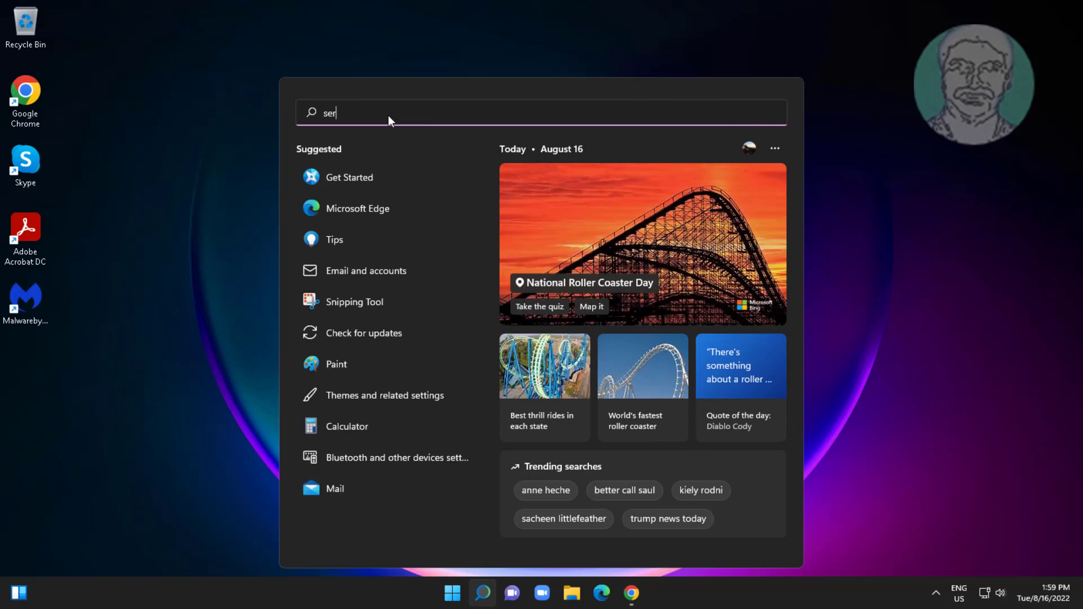
{"action": "type", "text": "vices"}
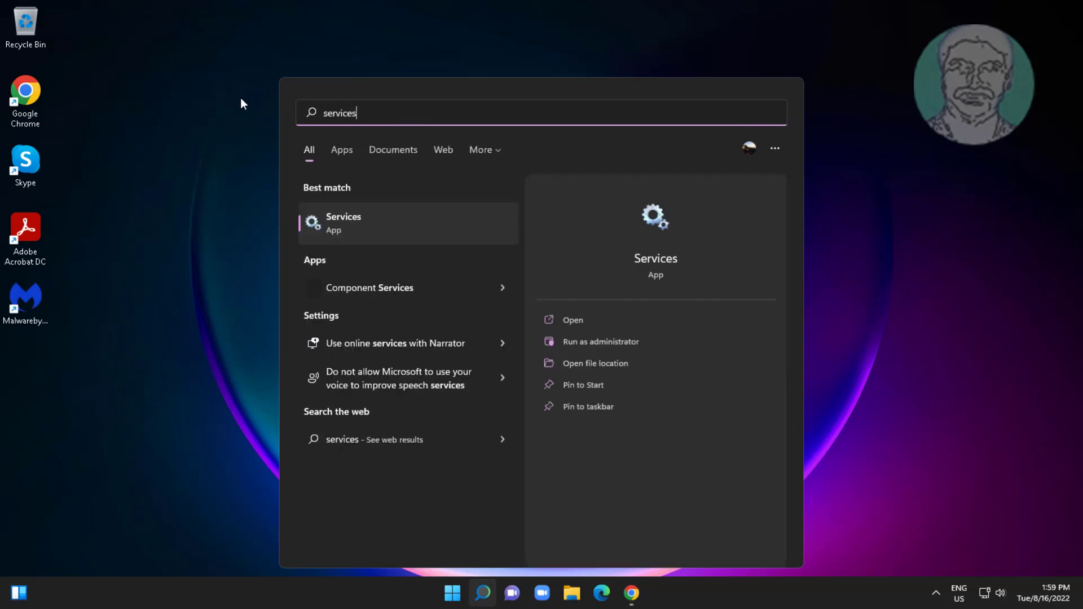
Step: Open the Services console and jump its list to services starting with W
{"action": "left_click", "coordinate": [365, 220]}
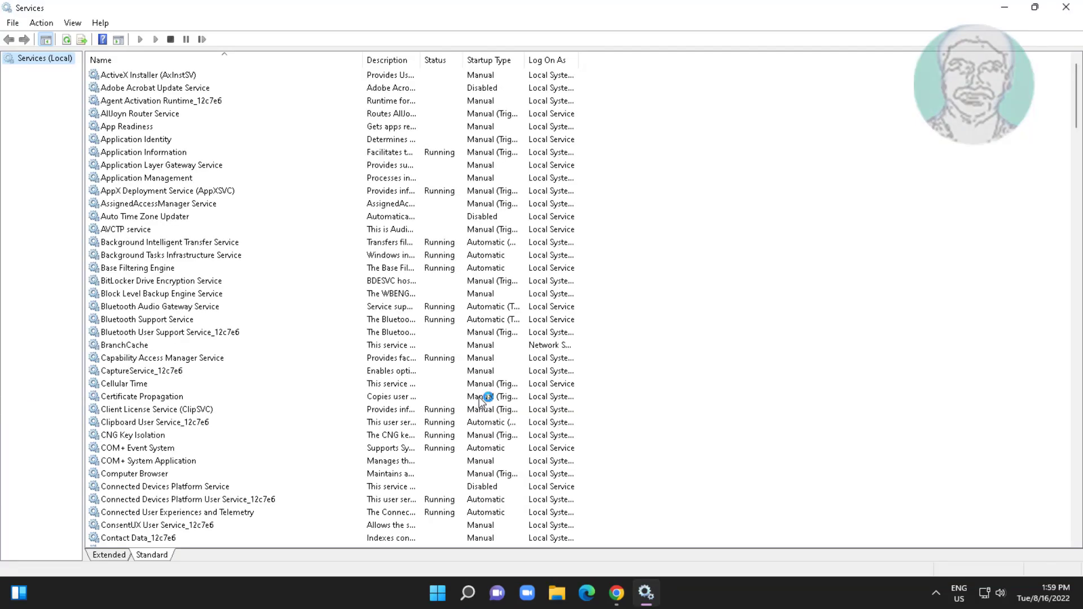
{"action": "left_click", "coordinate": [107, 243]}
{"action": "key", "text": "w"}
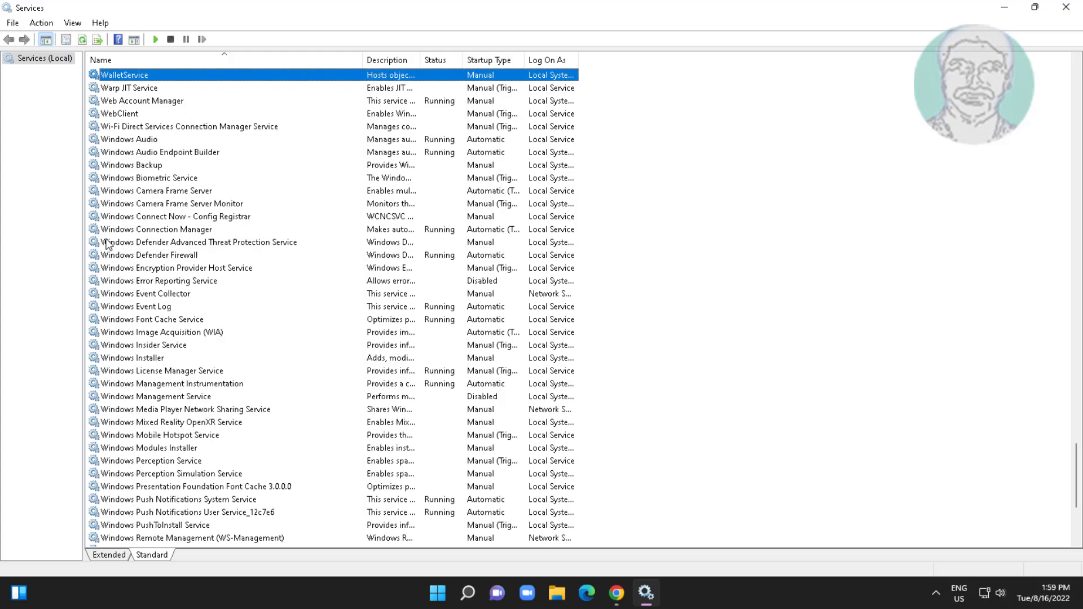
Step: Start the Windows Installer service from its Properties dialog and confirm with OK
{"action": "double_click", "coordinate": [164, 358]}
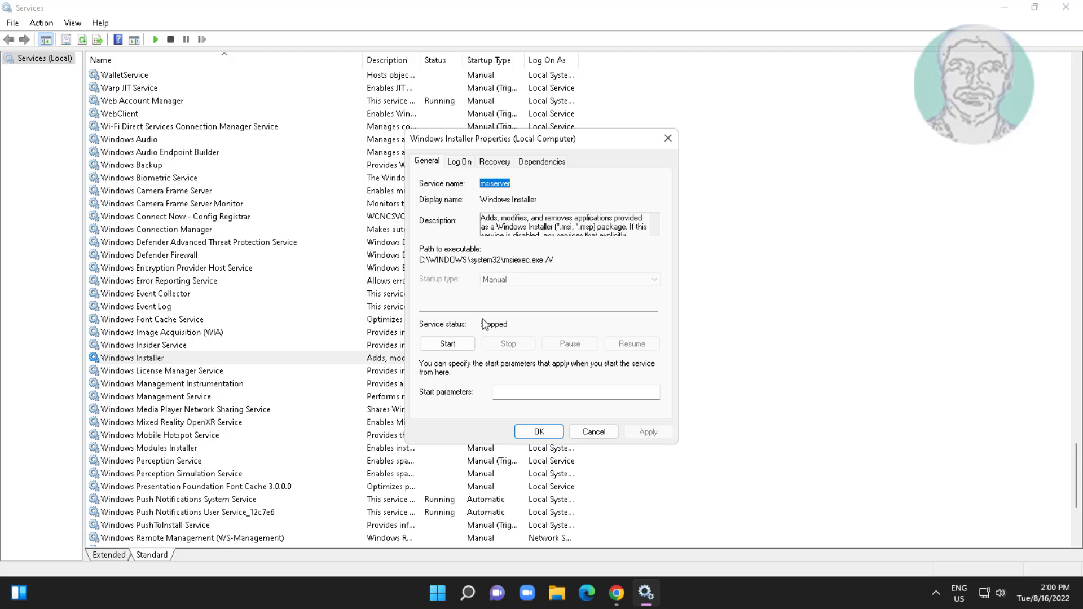
{"action": "left_click", "coordinate": [447, 343]}
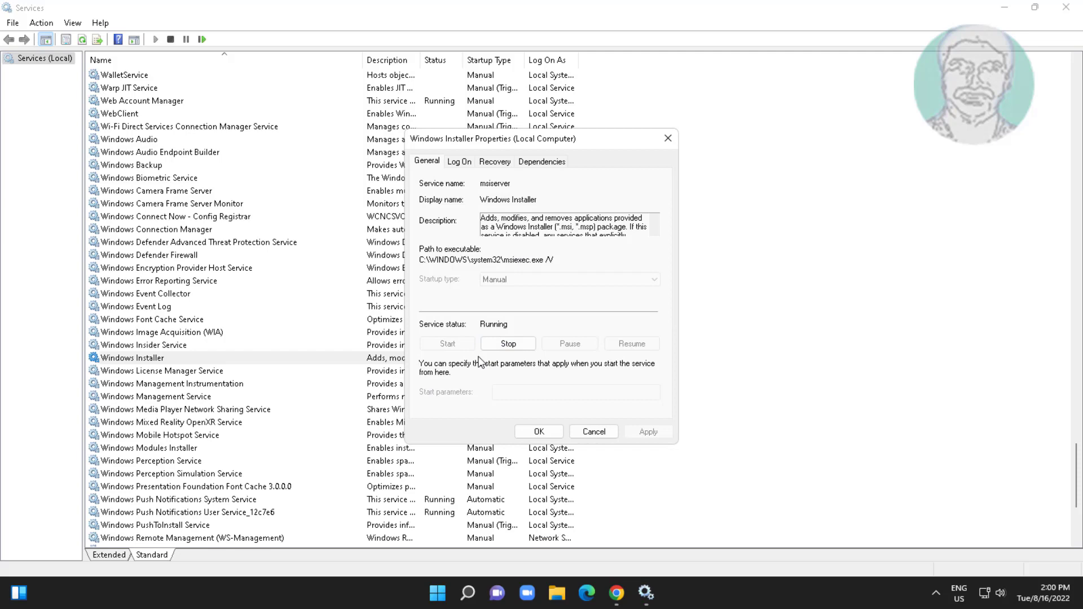
{"action": "left_click", "coordinate": [540, 432]}
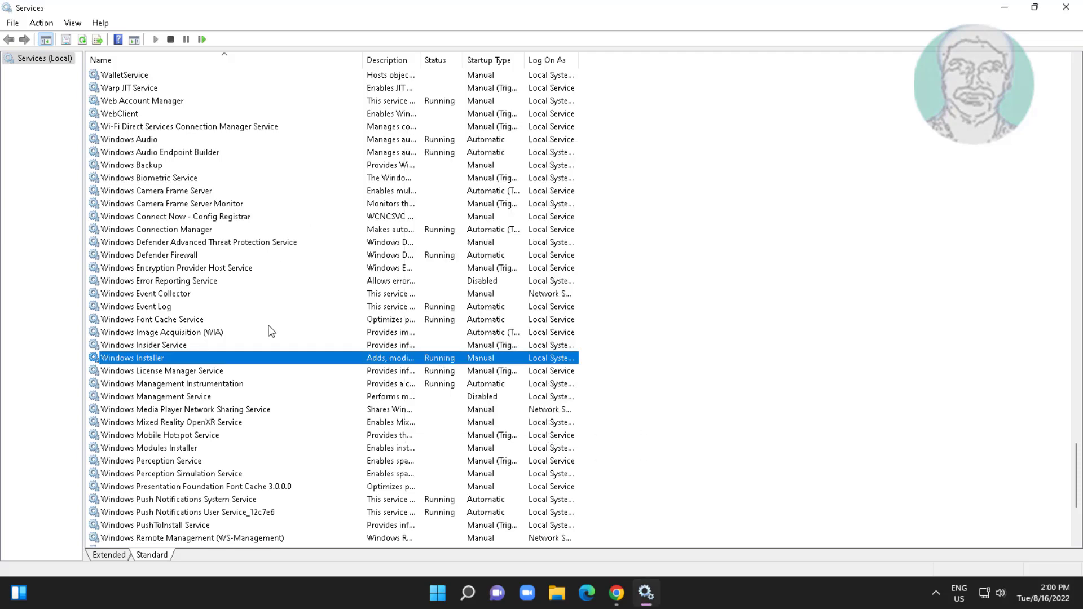
Step: Close Services and launch Registry Editor via a 'regedit' Windows search
{"action": "left_click", "coordinate": [1072, 7]}
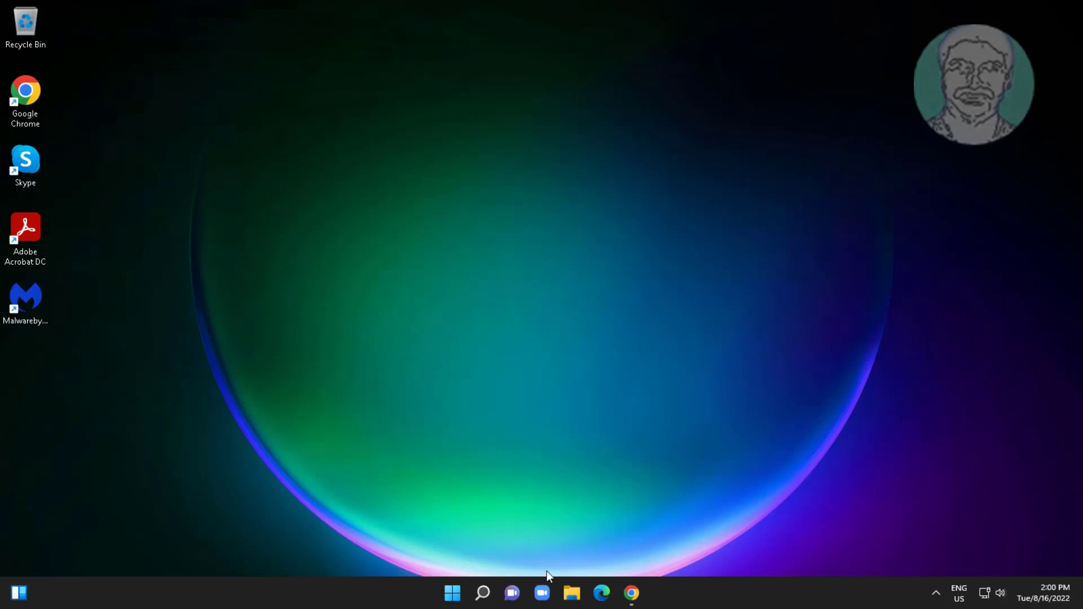
{"action": "left_click", "coordinate": [482, 592]}
{"action": "type", "text": "rege"}
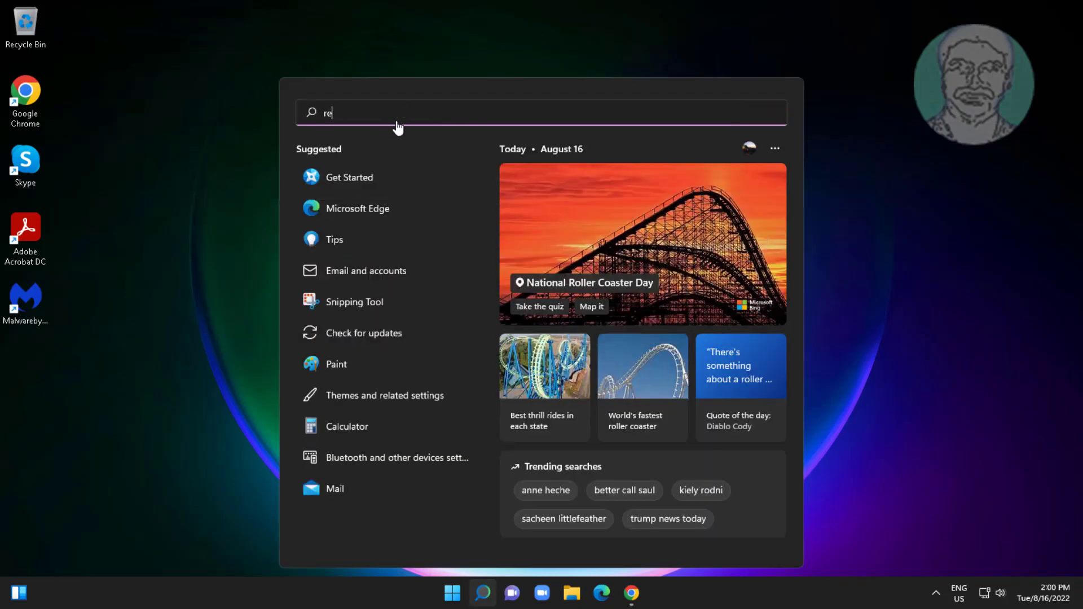
{"action": "type", "text": "dit"}
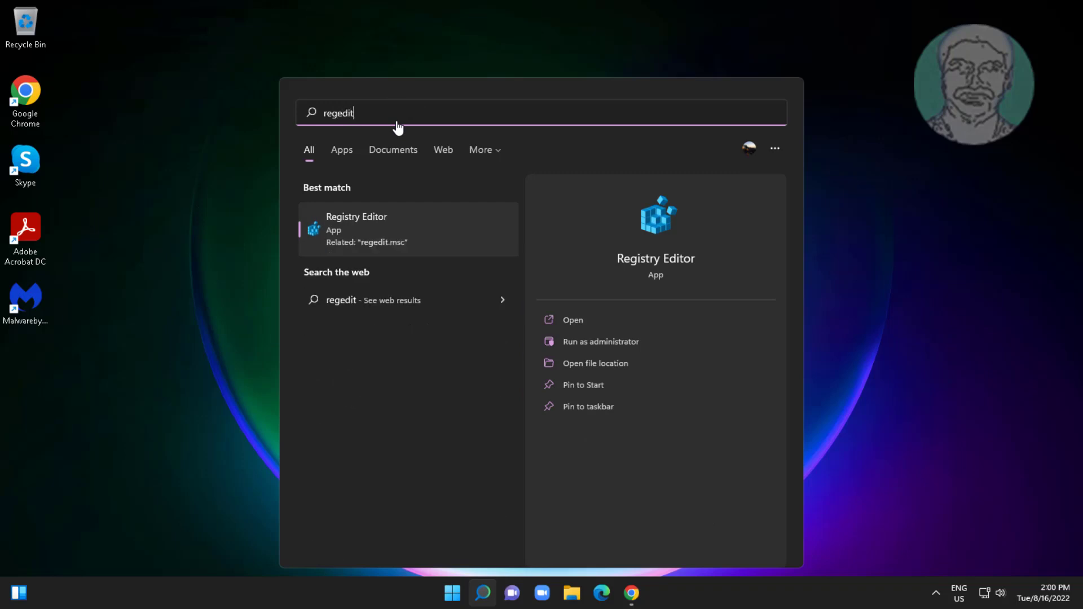
{"action": "right_click", "coordinate": [342, 223]}
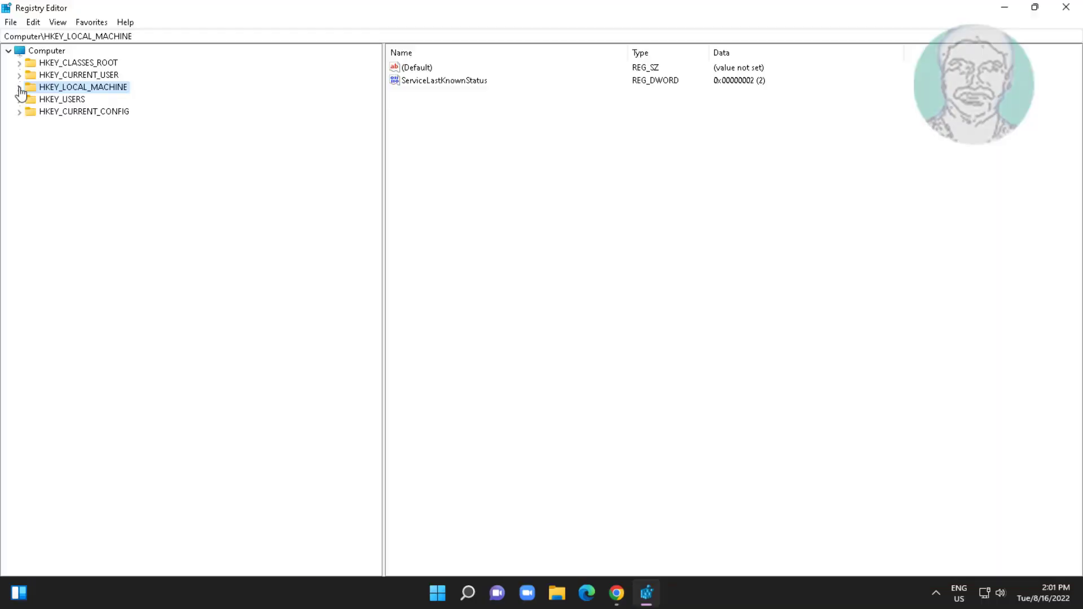
Step: Expand HKEY_LOCAL_MACHINE > SOFTWARE > Classes in the registry tree
{"action": "left_click", "coordinate": [20, 88]}
{"action": "left_click", "coordinate": [71, 148]}
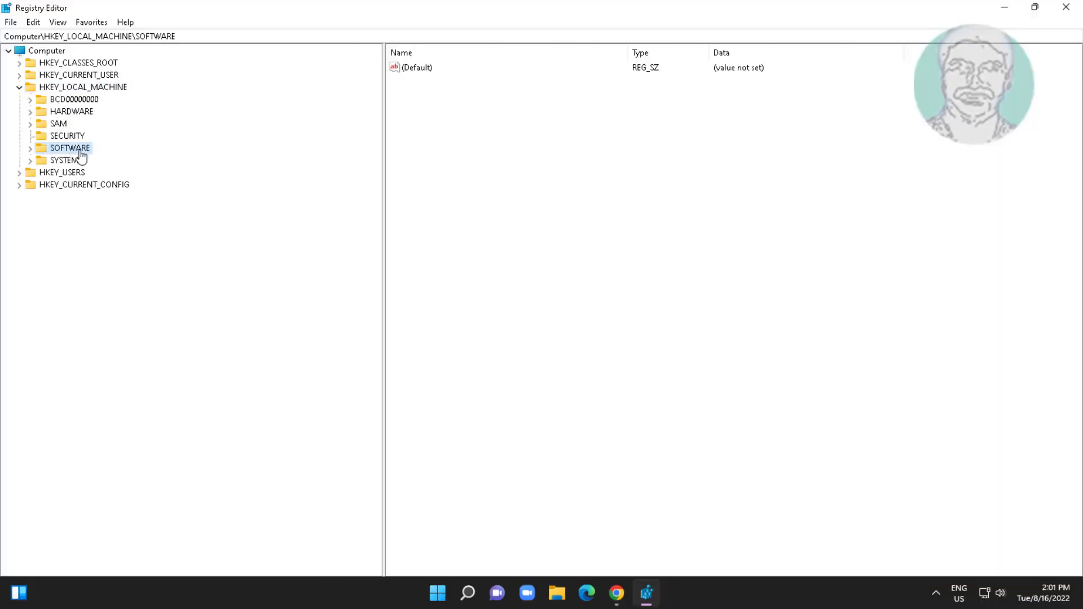
{"action": "left_click", "coordinate": [28, 149]}
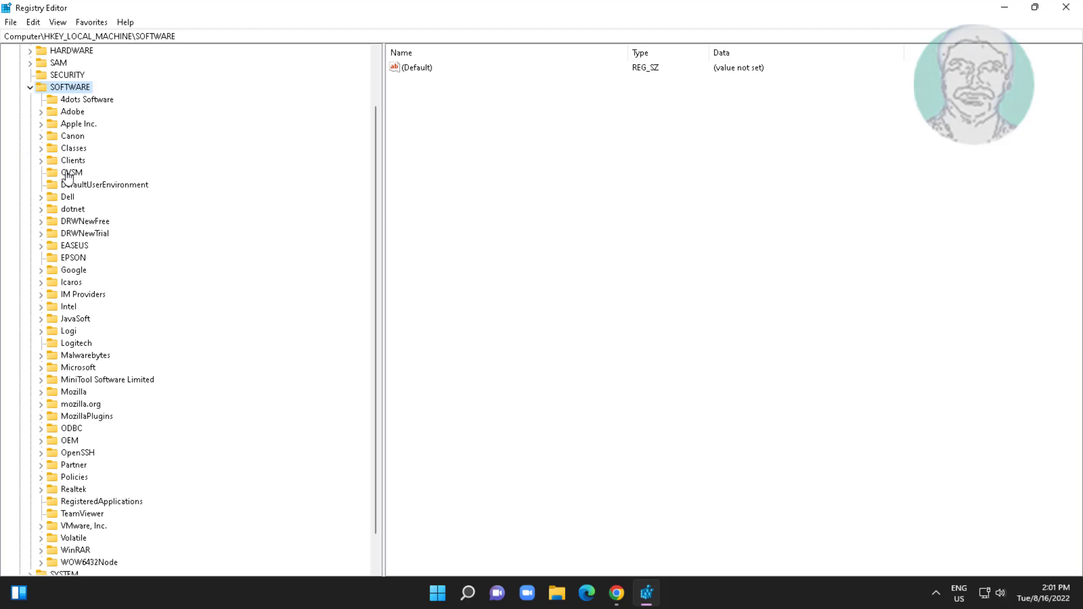
{"action": "left_click", "coordinate": [72, 149]}
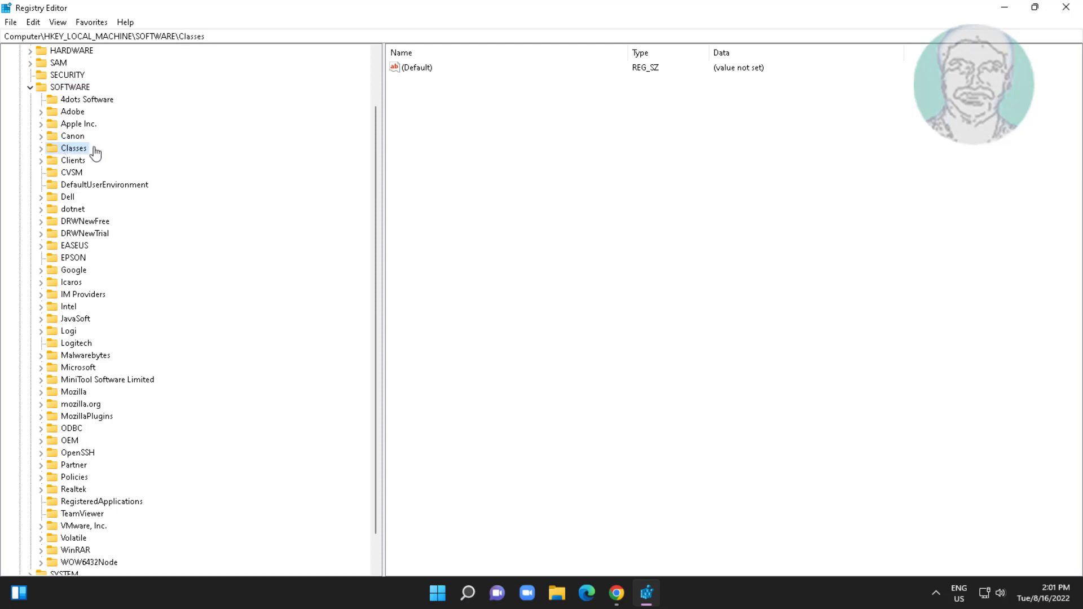
{"action": "left_click", "coordinate": [41, 150]}
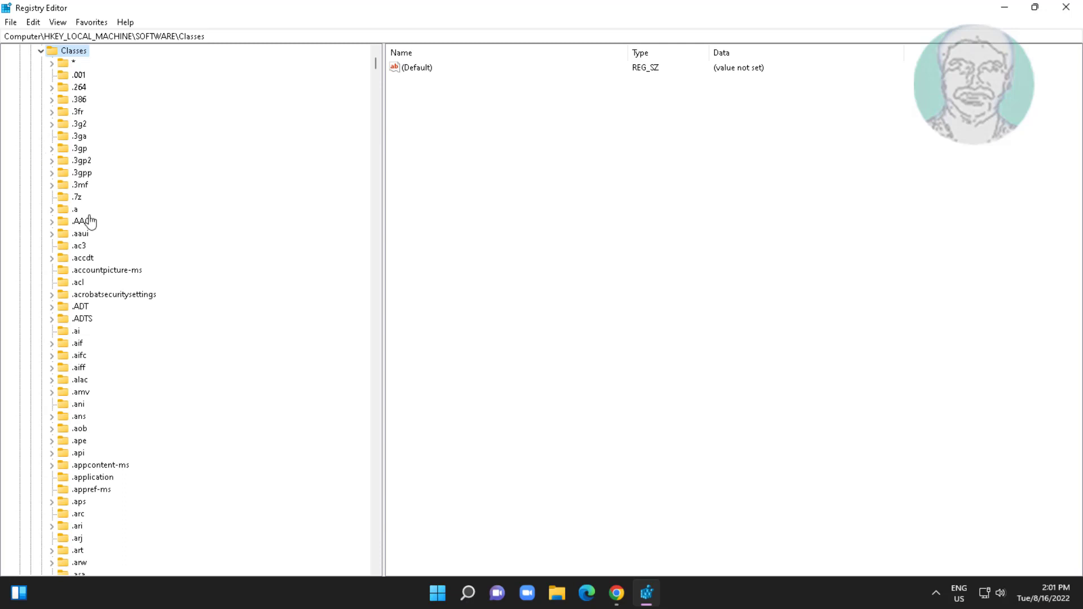
Step: Jump to the I entries under Classes and select the Installer key
{"action": "scroll", "coordinate": [85, 418], "scroll_direction": "down", "scroll_amount": 6}
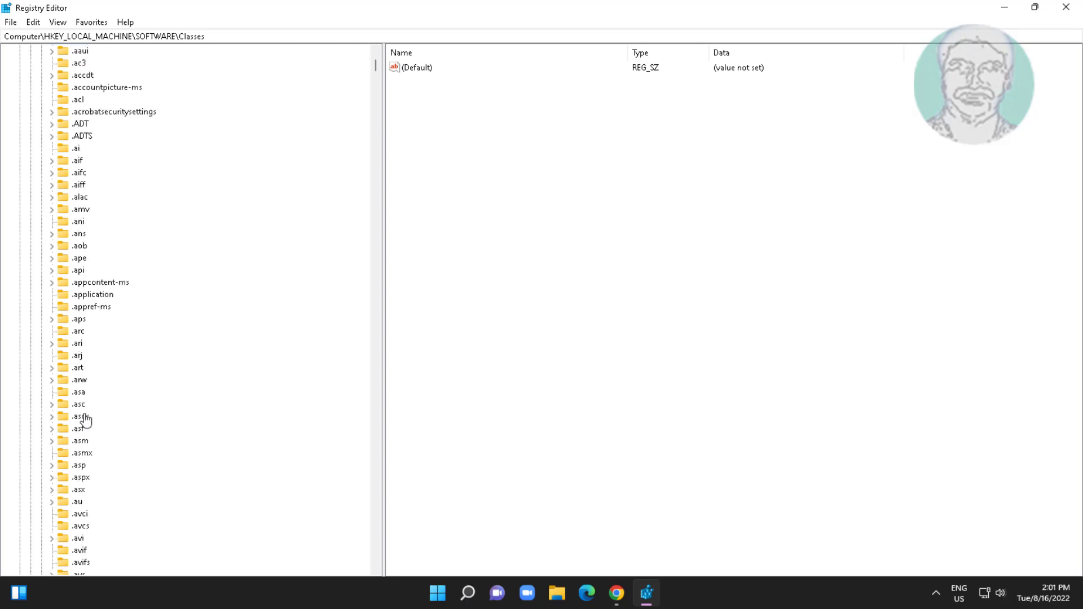
{"action": "scroll", "coordinate": [84, 421], "scroll_direction": "down", "scroll_amount": 6}
{"action": "scroll", "coordinate": [85, 422], "scroll_direction": "down", "scroll_amount": 6}
{"action": "scroll", "coordinate": [86, 424], "scroll_direction": "down", "scroll_amount": 6}
{"action": "scroll", "coordinate": [86, 423], "scroll_direction": "down", "scroll_amount": 5}
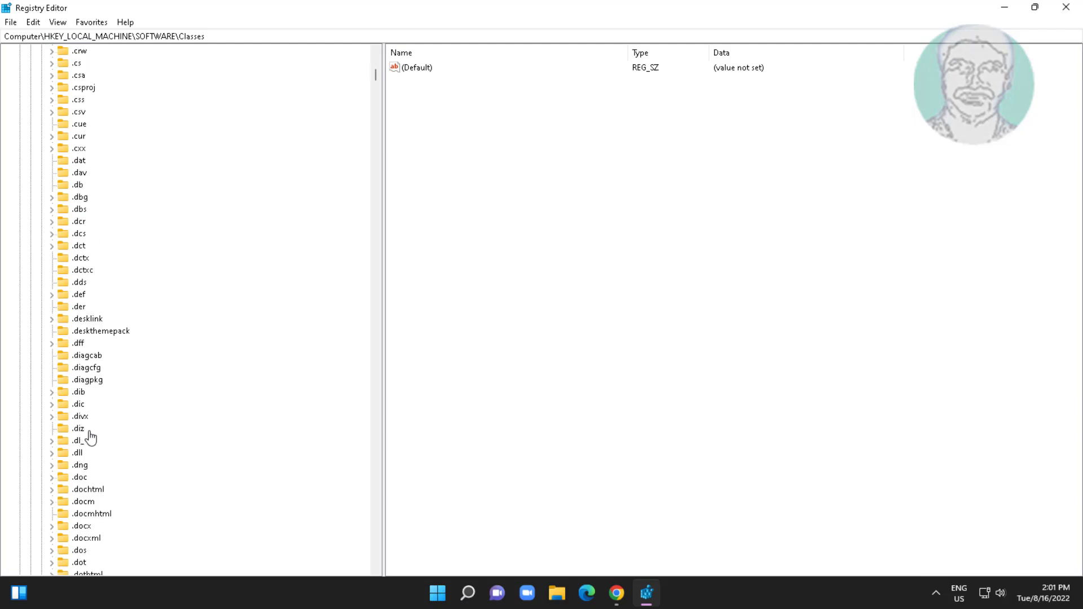
{"action": "scroll", "coordinate": [85, 434], "scroll_direction": "down", "scroll_amount": 5}
{"action": "scroll", "coordinate": [79, 395], "scroll_direction": "down", "scroll_amount": 5}
{"action": "left_click", "coordinate": [78, 380]}
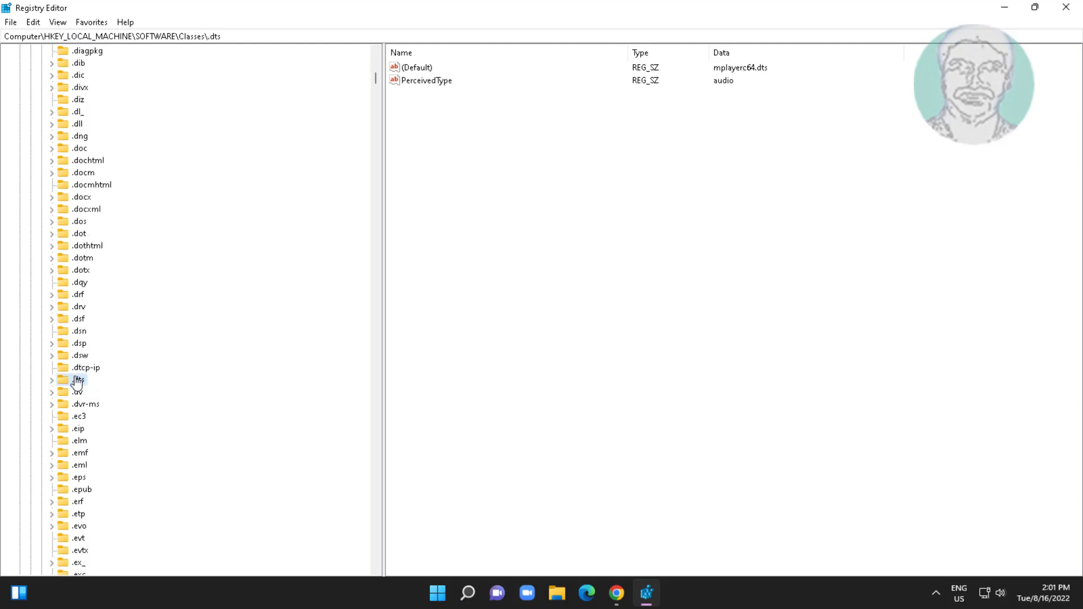
{"action": "key", "text": "i"}
{"action": "scroll", "coordinate": [78, 384], "scroll_direction": "down", "scroll_amount": 6}
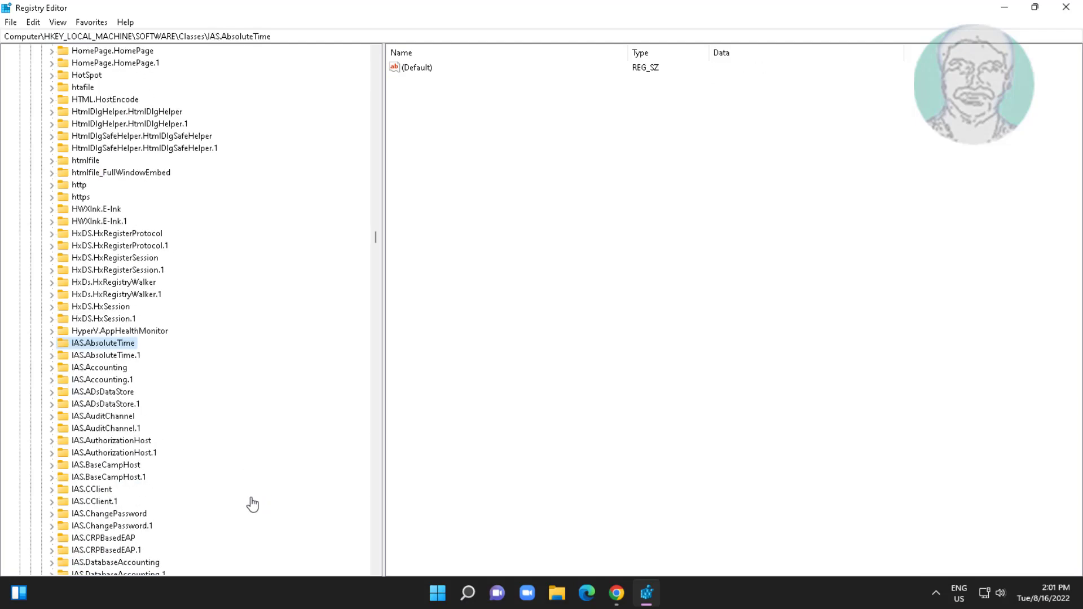
{"action": "scroll", "coordinate": [250, 503], "scroll_direction": "down", "scroll_amount": 6}
{"action": "scroll", "coordinate": [151, 493], "scroll_direction": "down", "scroll_amount": 6}
{"action": "scroll", "coordinate": [135, 528], "scroll_direction": "down", "scroll_amount": 5}
{"action": "scroll", "coordinate": [134, 525], "scroll_direction": "down", "scroll_amount": 12}
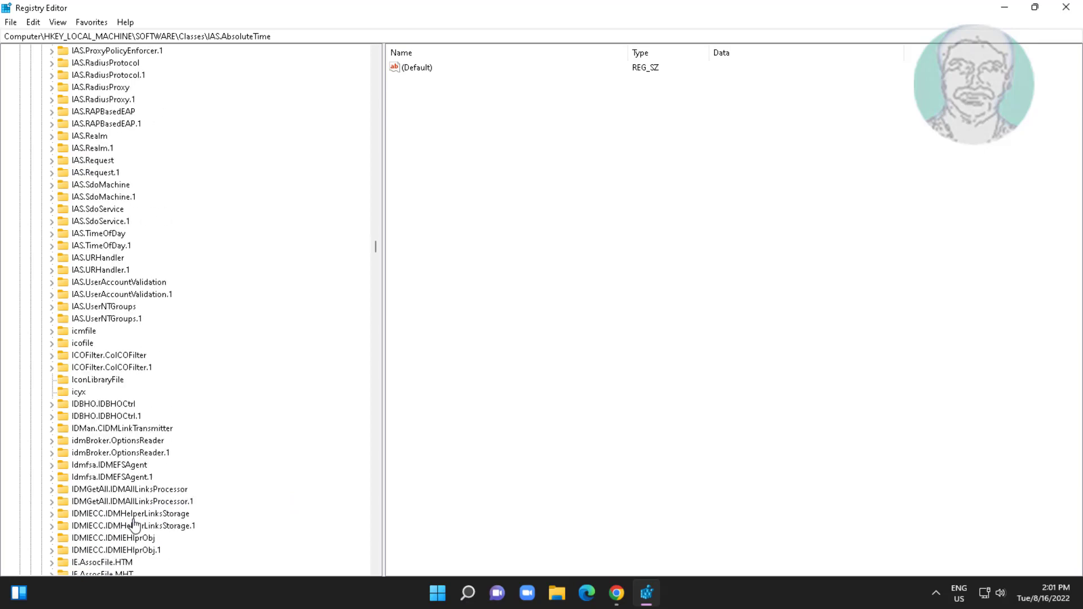
{"action": "scroll", "coordinate": [134, 525], "scroll_direction": "down", "scroll_amount": 6}
{"action": "scroll", "coordinate": [134, 525], "scroll_direction": "down", "scroll_amount": 4}
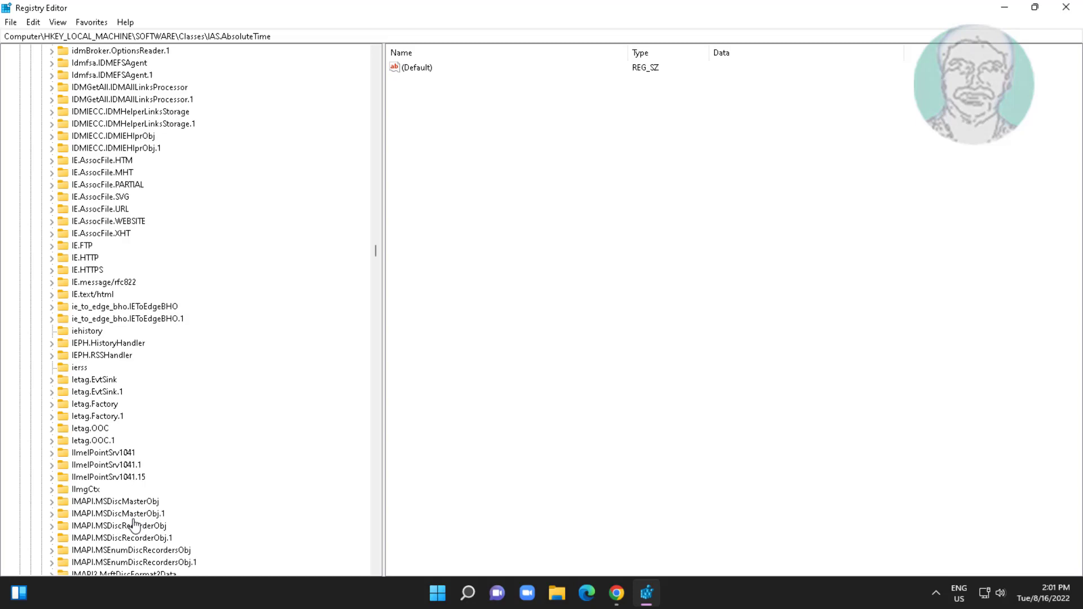
{"action": "scroll", "coordinate": [134, 525], "scroll_direction": "down", "scroll_amount": 6}
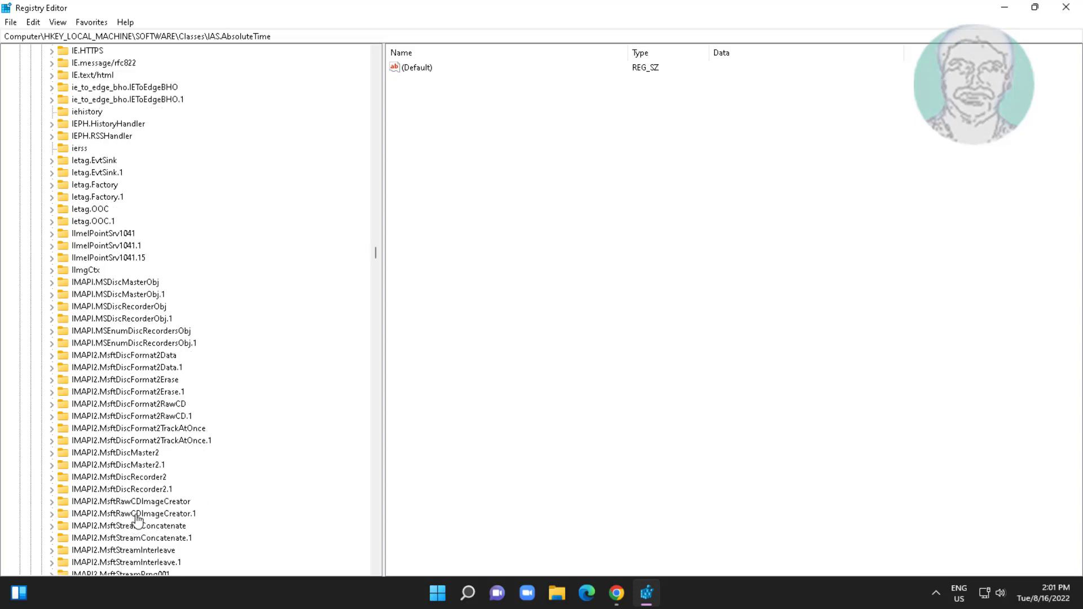
{"action": "scroll", "coordinate": [136, 524], "scroll_direction": "down", "scroll_amount": 5}
{"action": "scroll", "coordinate": [135, 523], "scroll_direction": "down", "scroll_amount": 6}
{"action": "scroll", "coordinate": [136, 520], "scroll_direction": "down", "scroll_amount": 6}
{"action": "scroll", "coordinate": [137, 520], "scroll_direction": "down", "scroll_amount": 6}
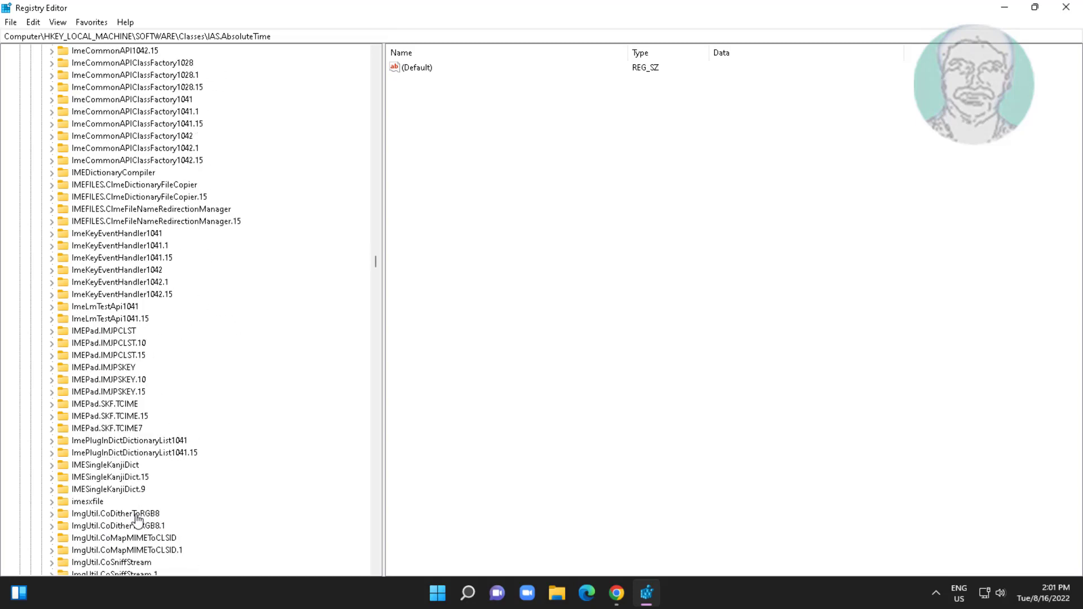
{"action": "scroll", "coordinate": [136, 520], "scroll_direction": "down", "scroll_amount": 6}
{"action": "scroll", "coordinate": [137, 520], "scroll_direction": "down", "scroll_amount": 6}
{"action": "scroll", "coordinate": [137, 521], "scroll_direction": "down", "scroll_amount": 5}
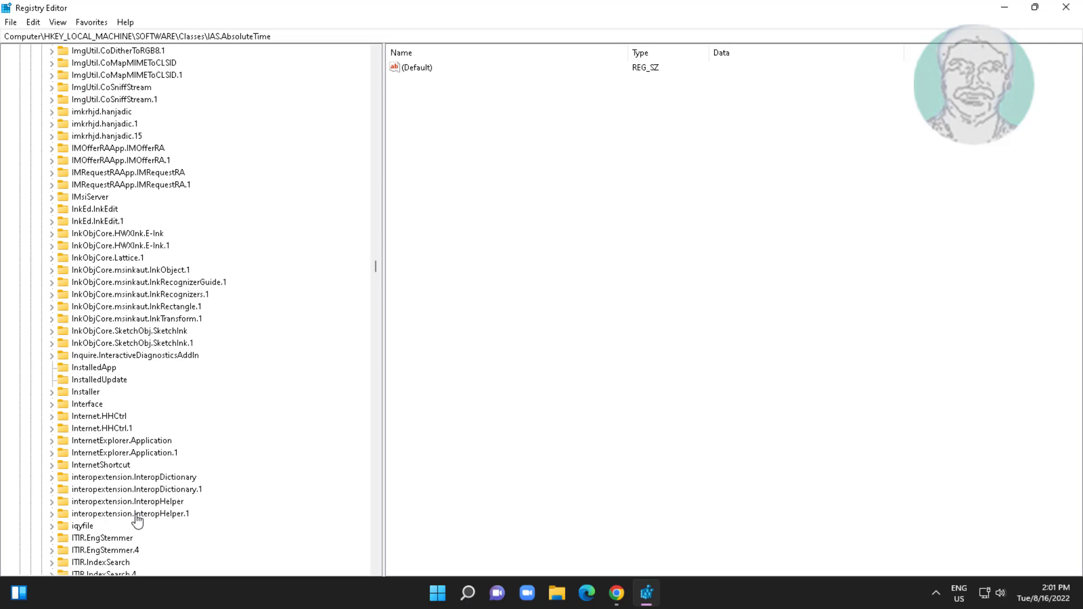
{"action": "left_click", "coordinate": [84, 393]}
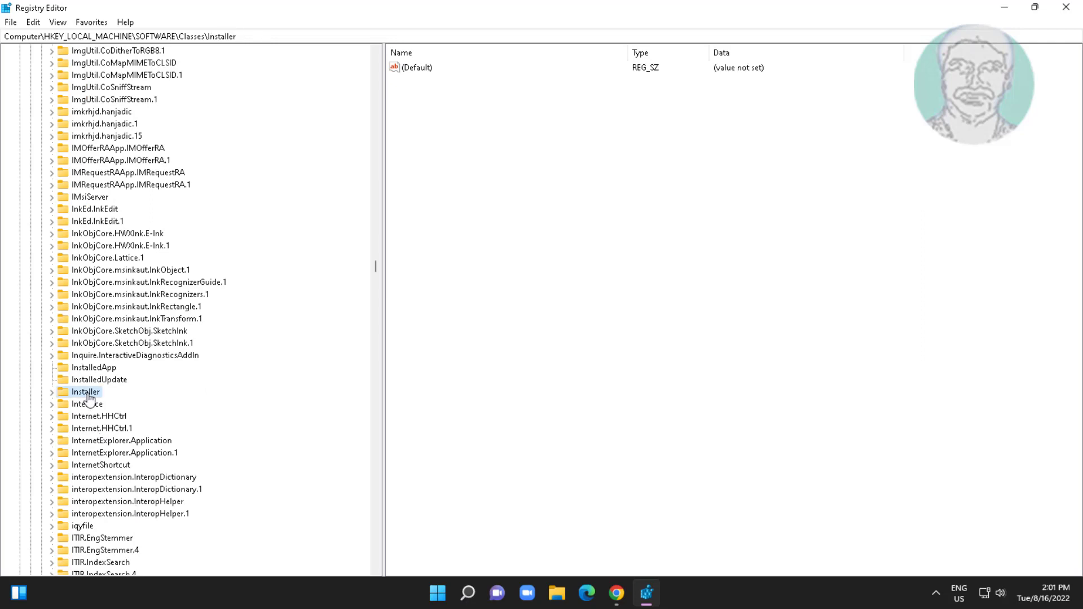
Step: Expand Installer > Products and view the first key, Microsoft DCF MUI (English) 2013
{"action": "left_click", "coordinate": [52, 393]}
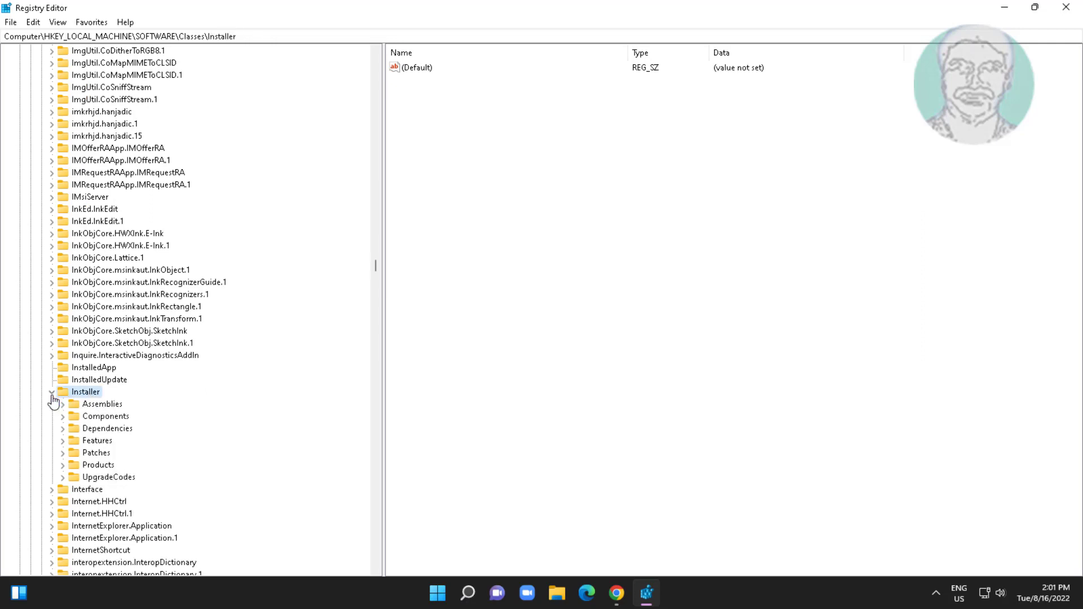
{"action": "left_click", "coordinate": [100, 466]}
{"action": "left_click", "coordinate": [62, 465]}
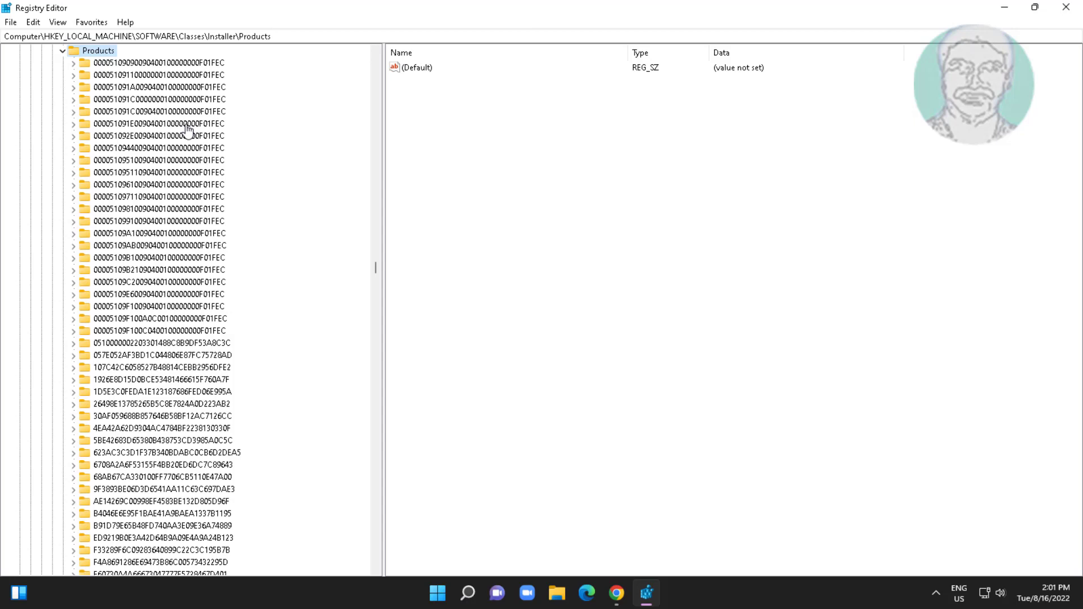
{"action": "left_click", "coordinate": [180, 70]}
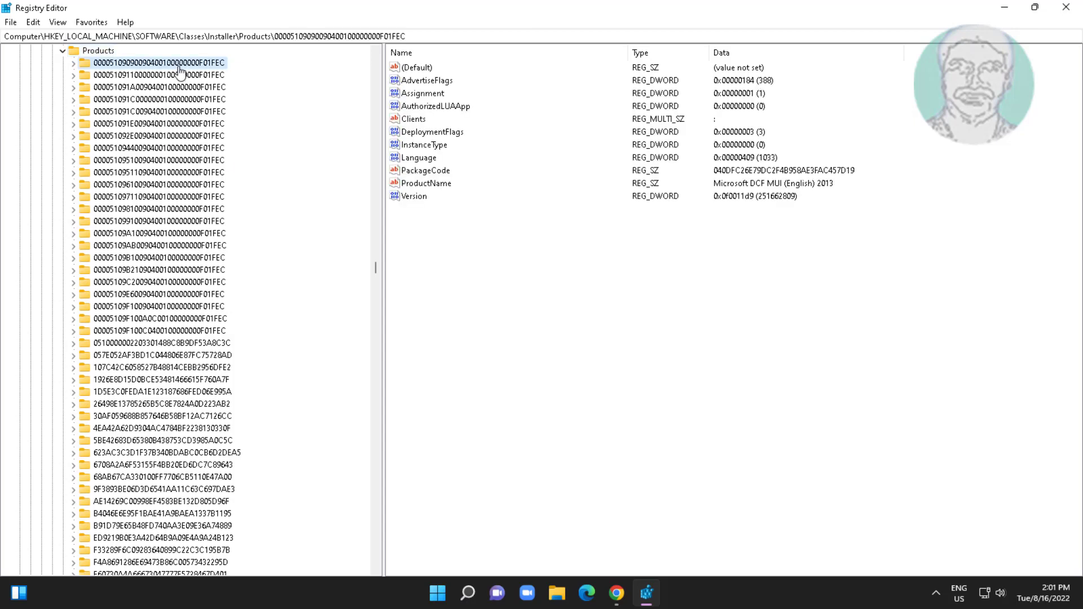
Step: Find the Office Professional Plus 2013 product key and delete it
{"action": "left_click", "coordinate": [443, 186]}
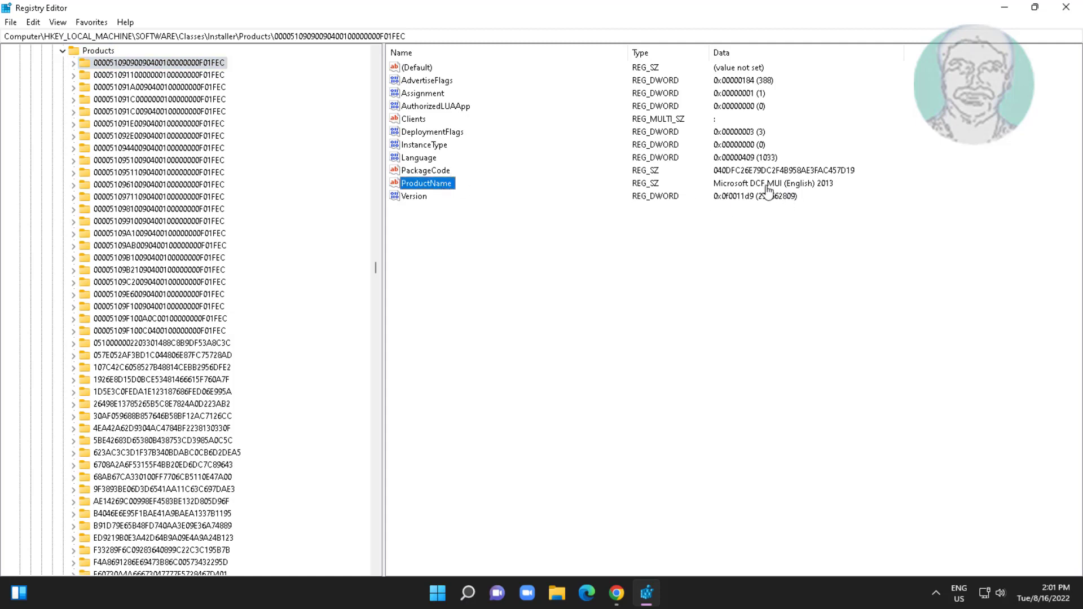
{"action": "left_click", "coordinate": [185, 76]}
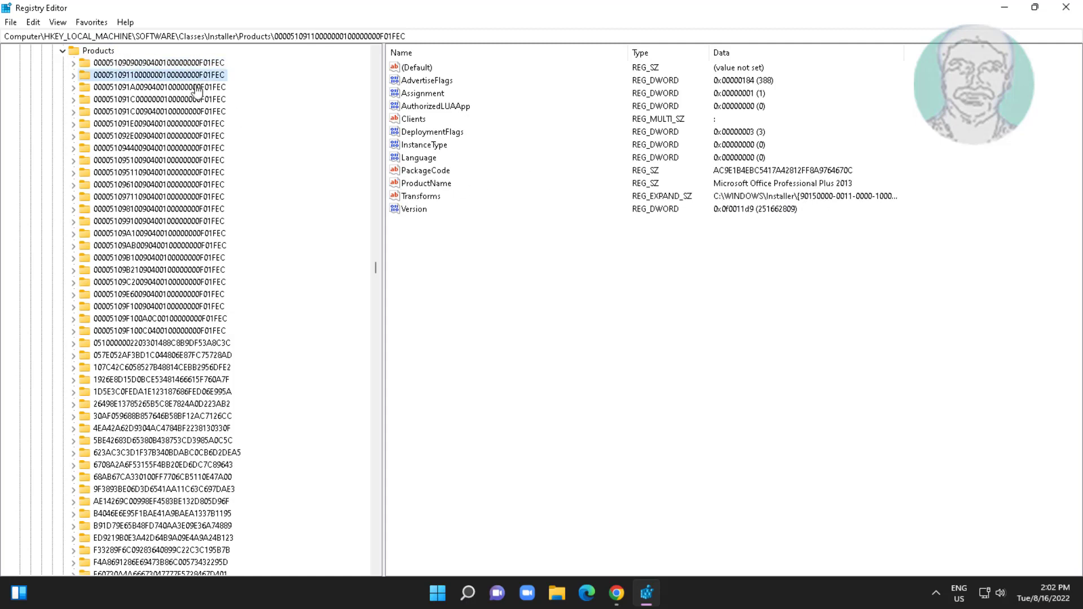
{"action": "left_click", "coordinate": [434, 185]}
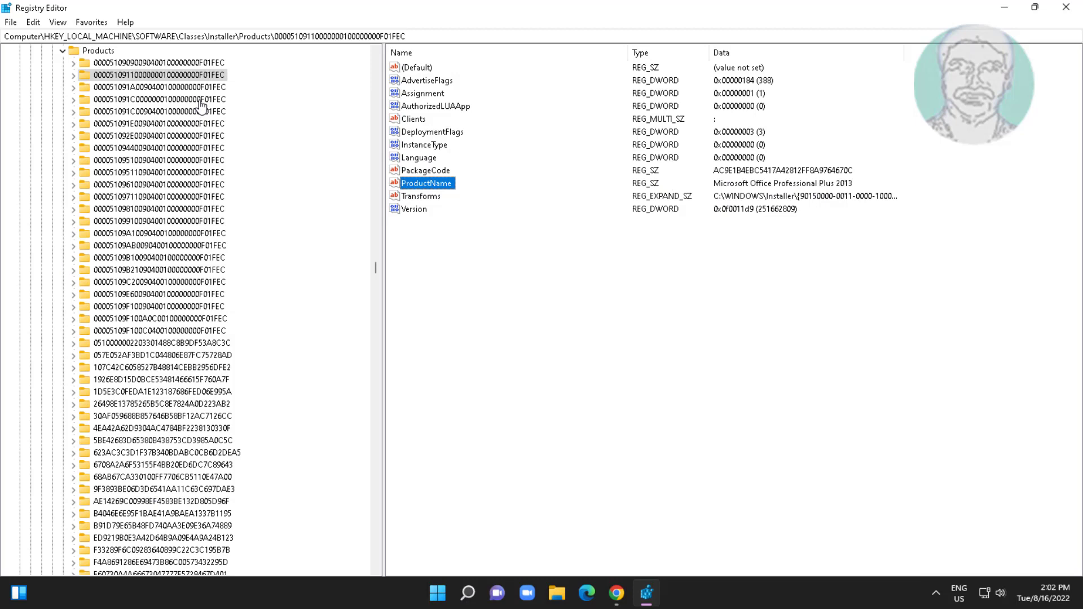
{"action": "right_click", "coordinate": [194, 76]}
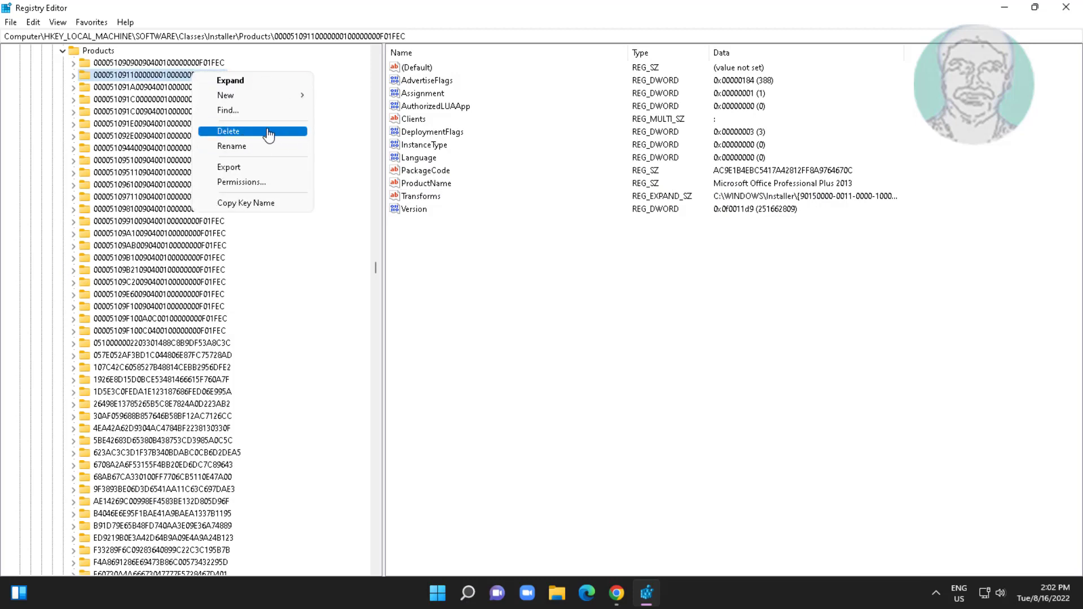
{"action": "left_click", "coordinate": [343, 141]}
Step: Collapse Products, Classes, SOFTWARE and HKEY_LOCAL_MACHINE, then close Registry Editor
{"action": "left_click", "coordinate": [62, 52]}
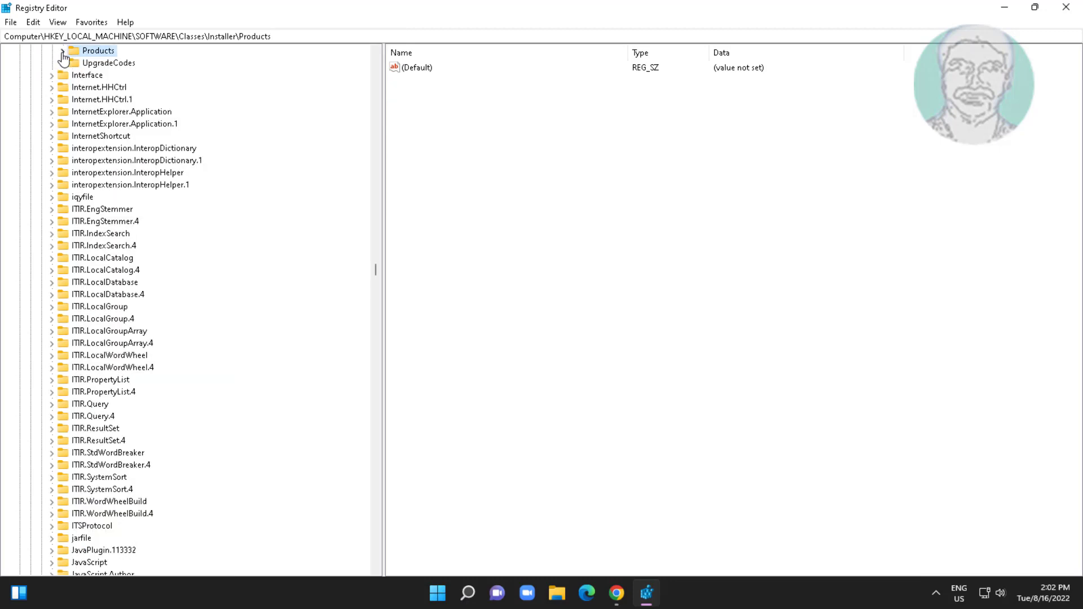
{"action": "scroll", "coordinate": [378, 240], "scroll_direction": "up", "scroll_amount": 5}
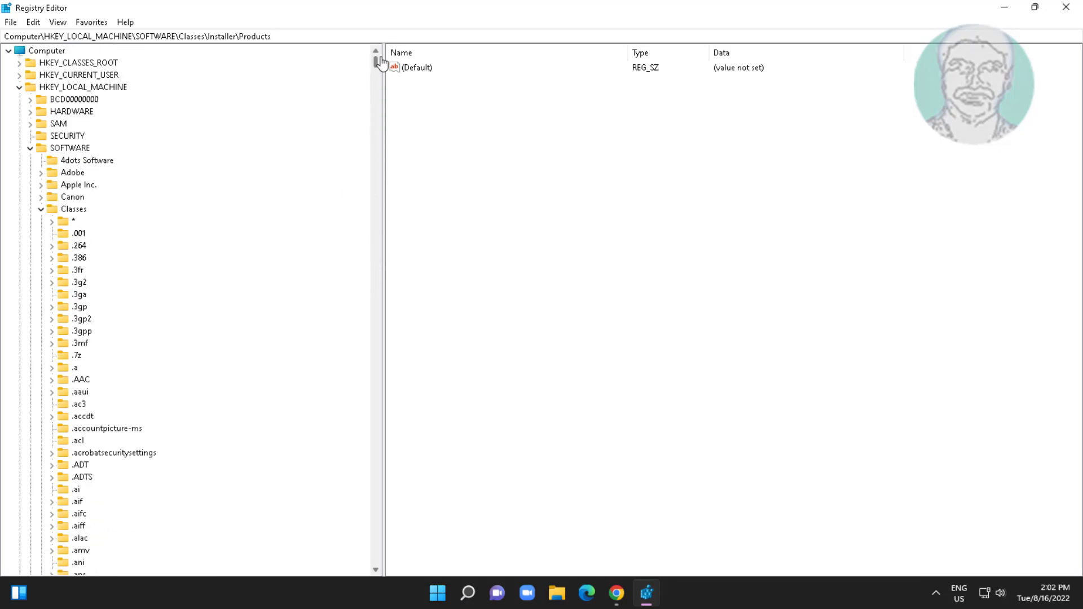
{"action": "left_click", "coordinate": [40, 209]}
{"action": "left_click", "coordinate": [30, 147]}
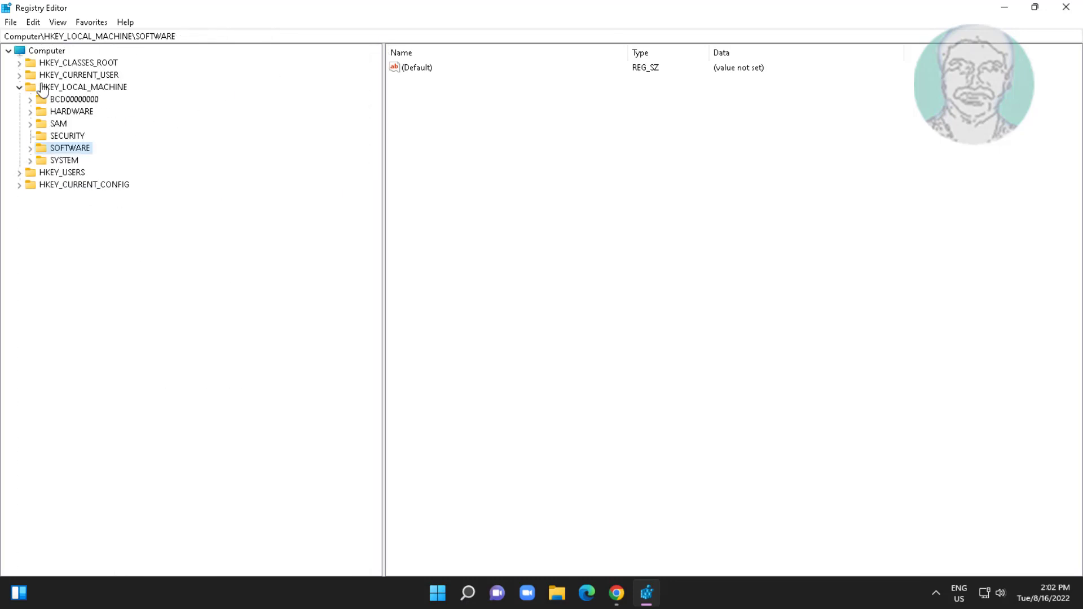
{"action": "left_click", "coordinate": [20, 88]}
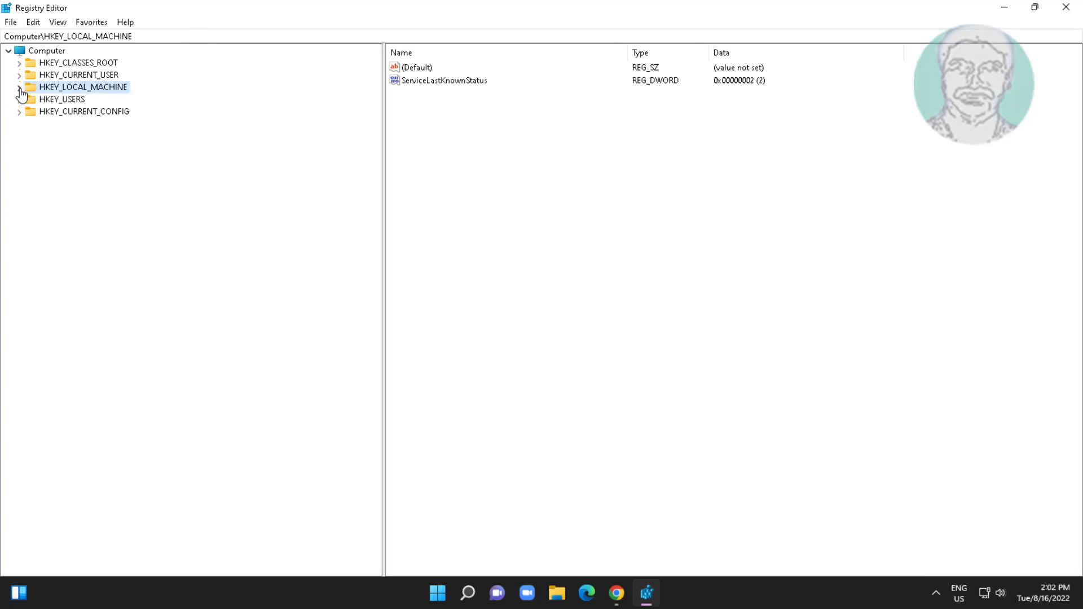
{"action": "left_click", "coordinate": [1066, 8]}
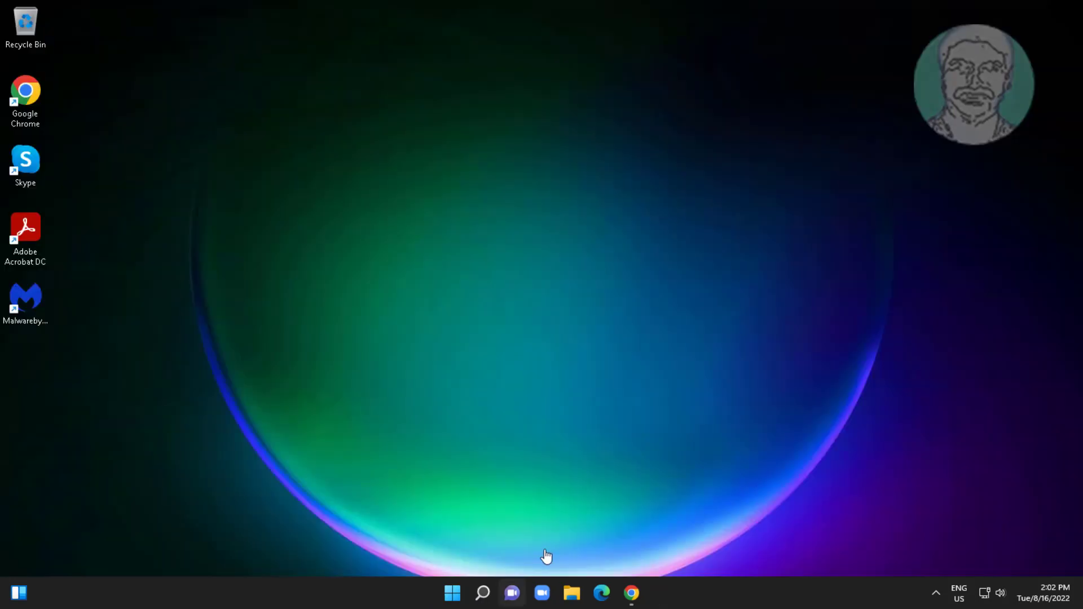
Step: Show the Start menu power options Sleep, Shut down and Restart
{"action": "left_click", "coordinate": [453, 593]}
{"action": "left_click", "coordinate": [708, 549]}
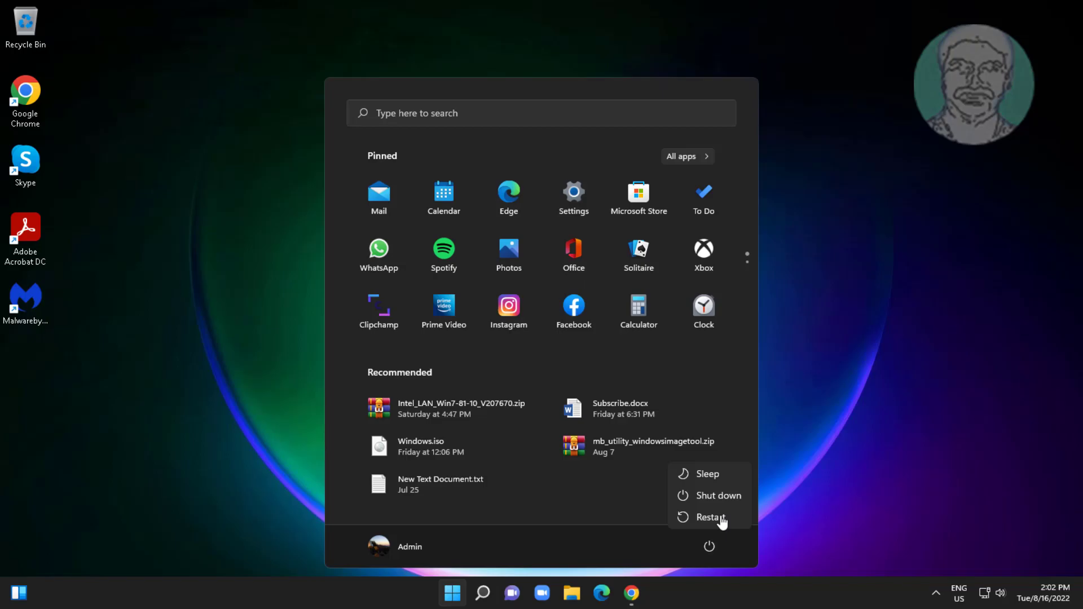